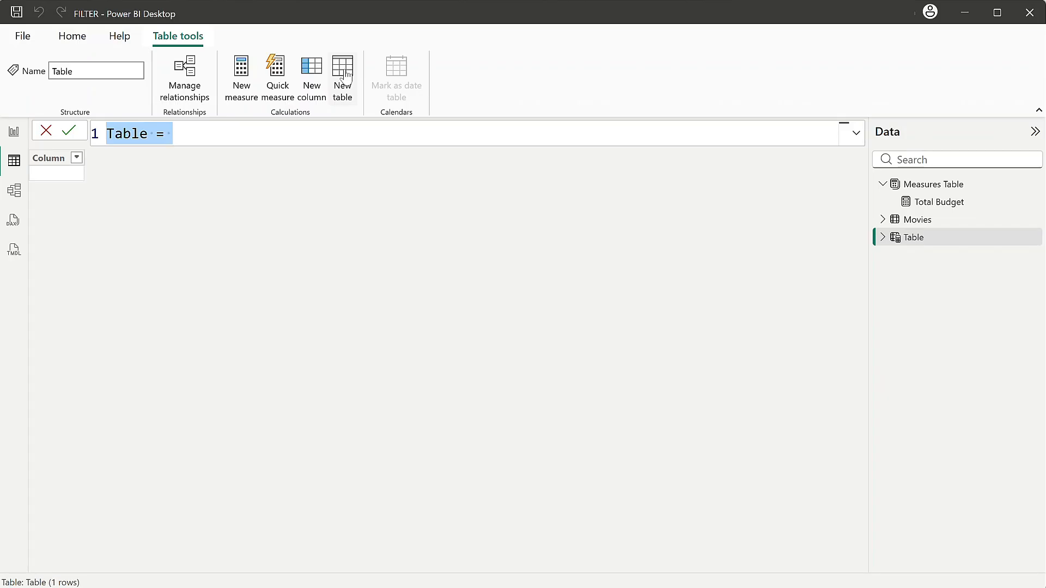
- Name the new calculated table "All Movies in 2016" and begin its formula with FILTER over the Movies table
{"action": "type", "text": "All Movies in 201"}
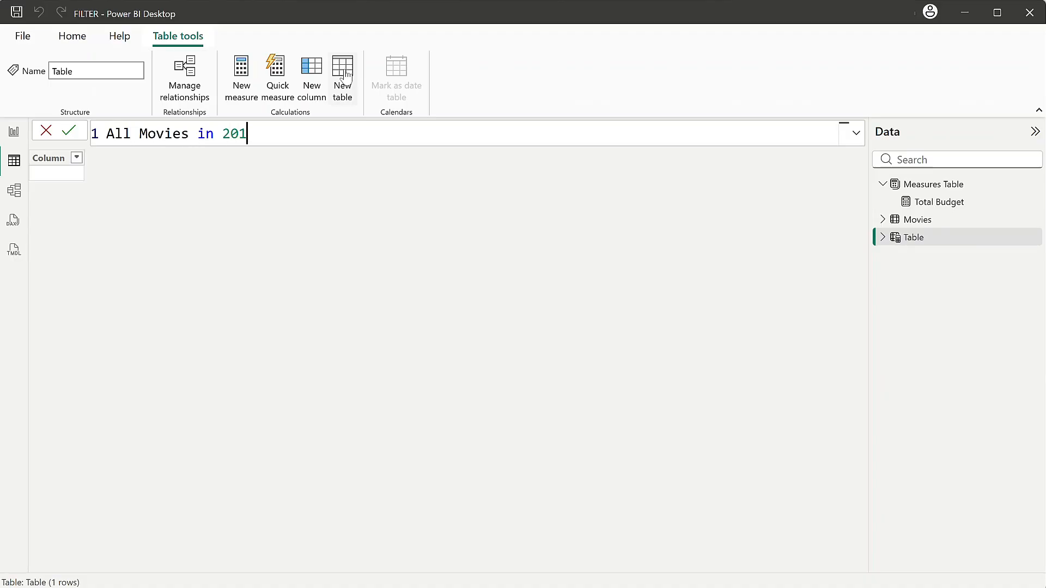
{"action": "type", "text": "6="}
{"action": "key", "text": "shift+Return"}
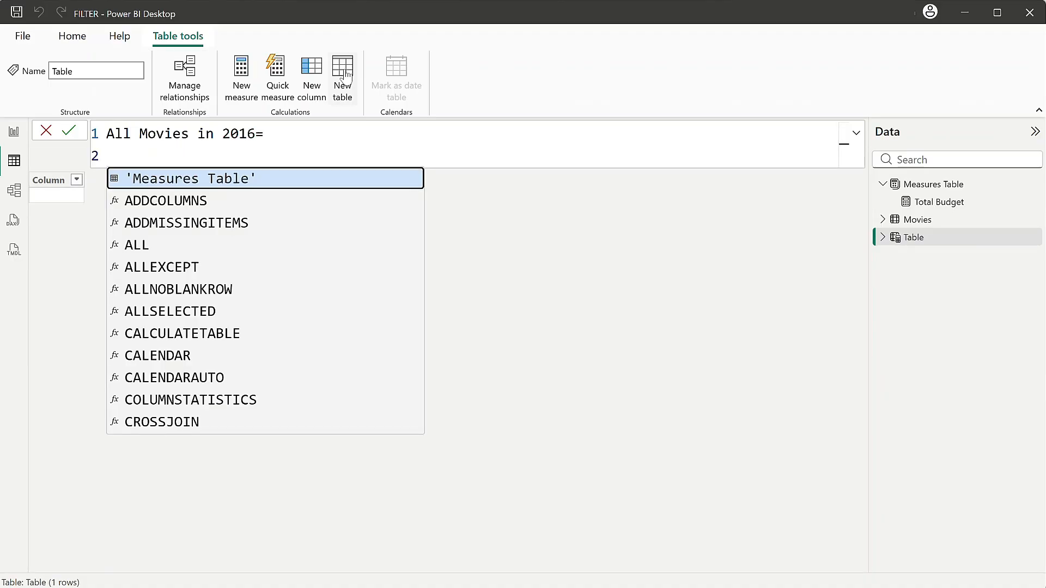
{"action": "type", "text": "filter"}
{"action": "key", "text": "Tab"}
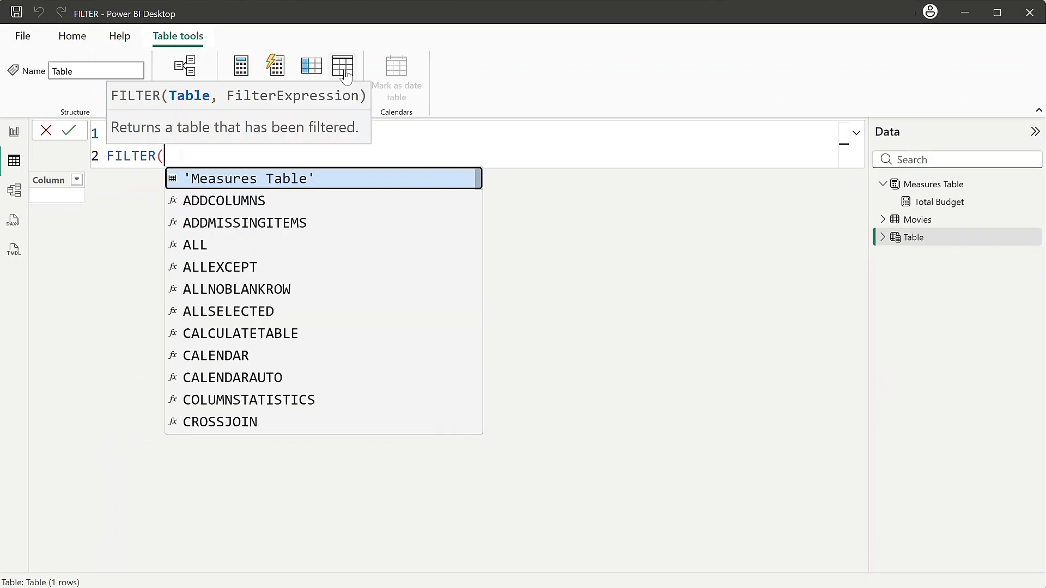
{"action": "key", "text": "shift+Return"}
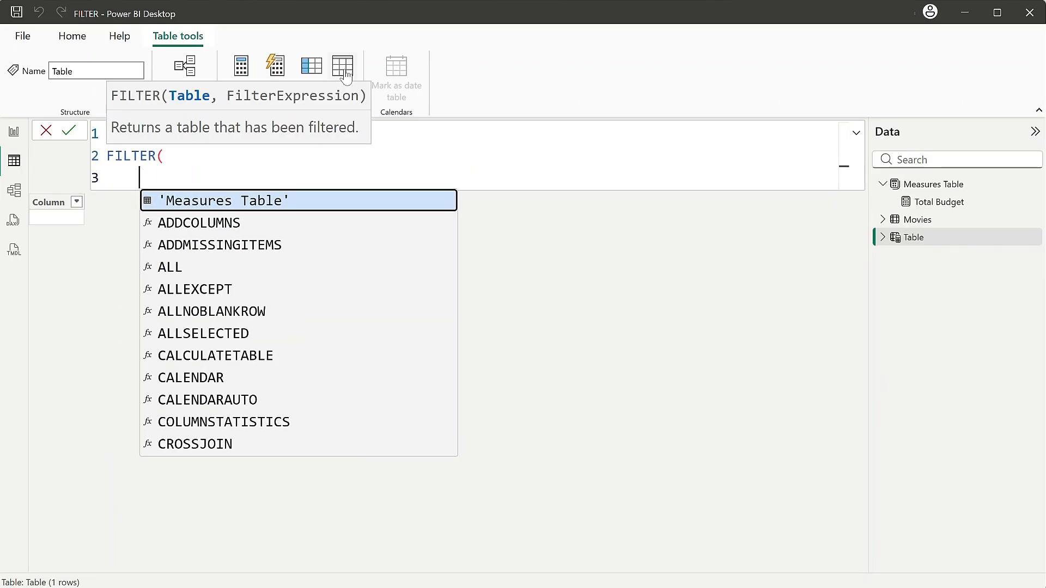
{"action": "type", "text": "movie"}
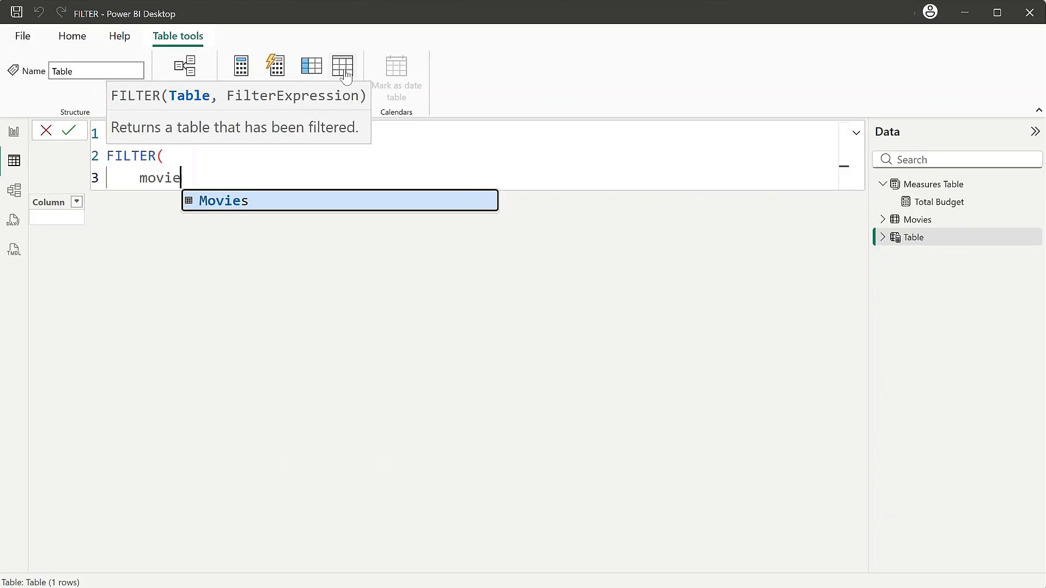
{"action": "key", "text": "Tab"}
{"action": "type", "text": ","}
{"action": "key", "text": "shift+Return"}
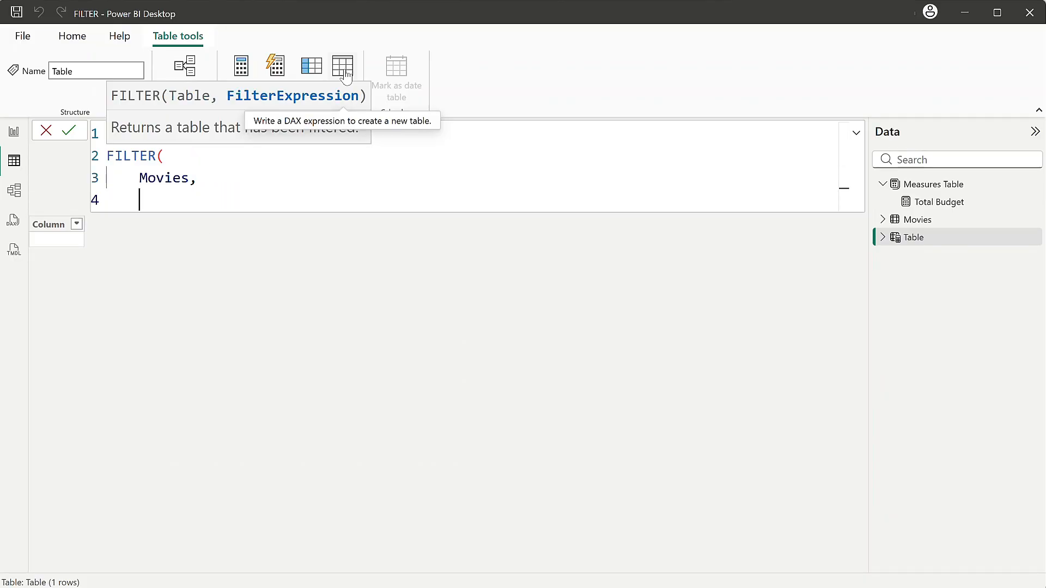
- Add the filter condition Movies[release_date].[Year]=2016 and commit the table formula
{"action": "type", "text": "rele"}
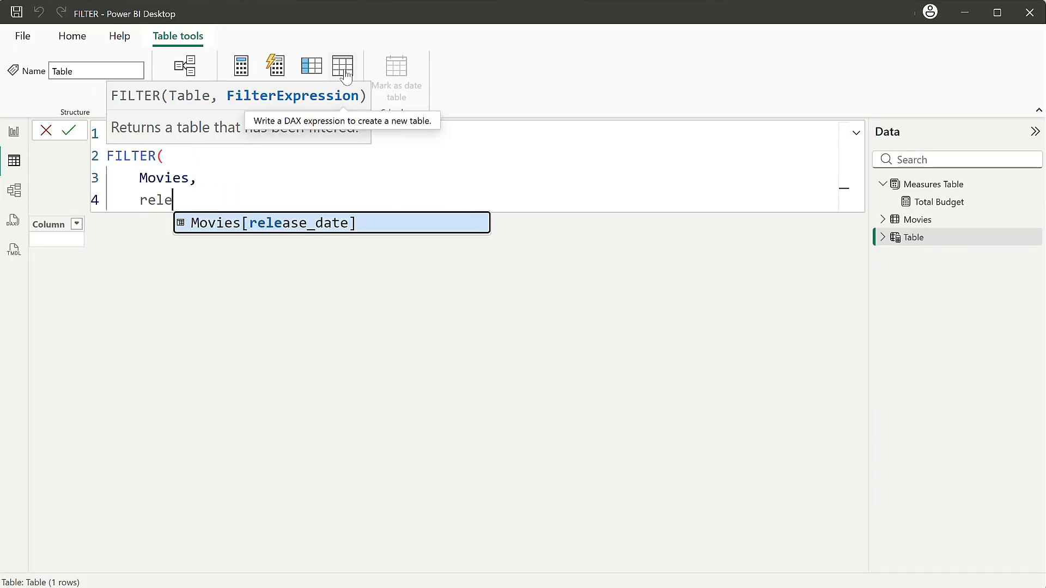
{"action": "key", "text": "Tab"}
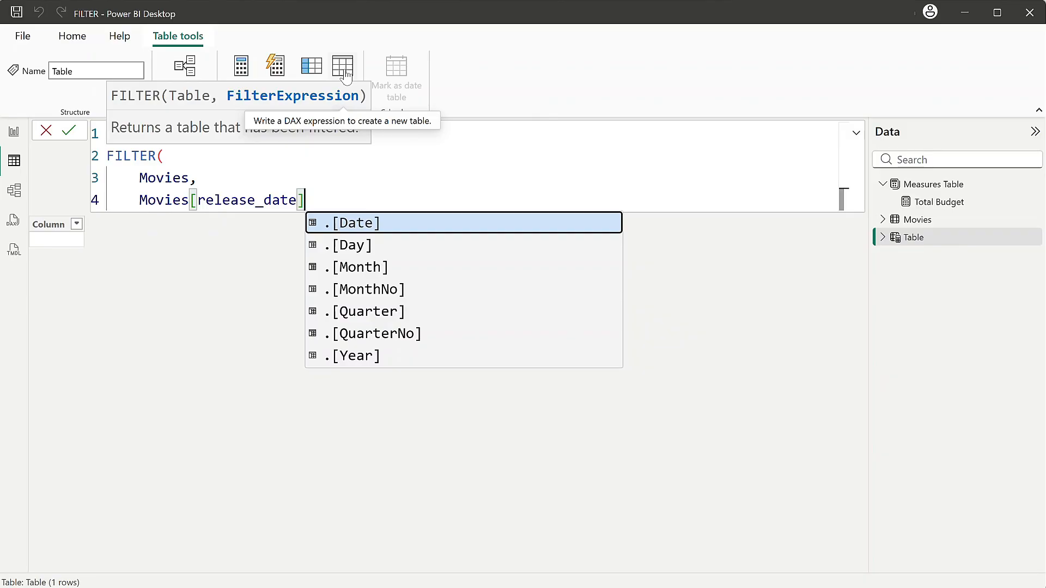
{"action": "key", "text": "Down"}
{"action": "key", "text": "Down"}
{"action": "key", "text": "Down"}
{"action": "key", "text": "Down"}
{"action": "key", "text": "Down"}
{"action": "key", "text": "Down"}
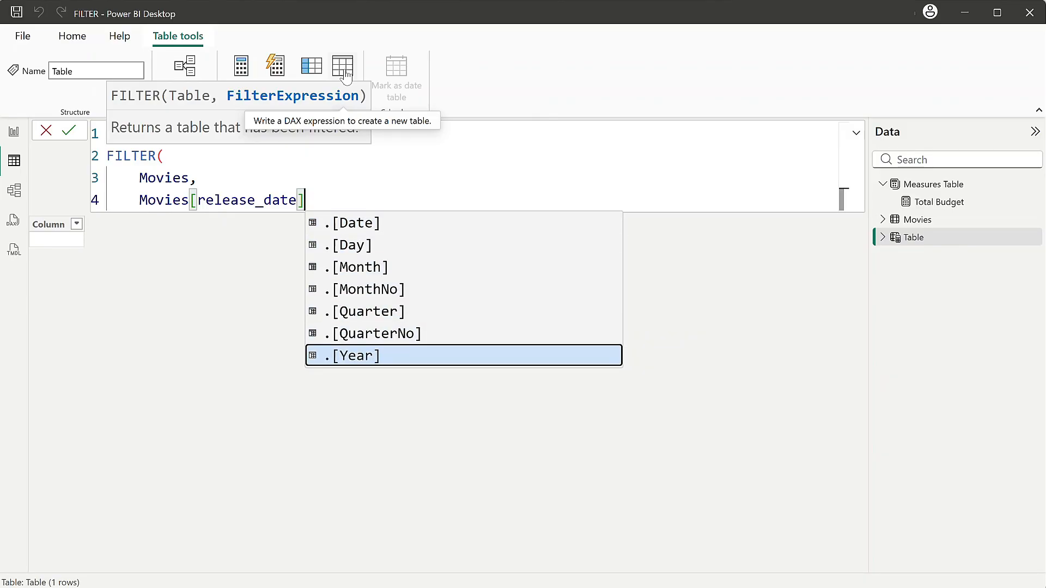
{"action": "key", "text": "Tab"}
{"action": "type", "text": "=201"}
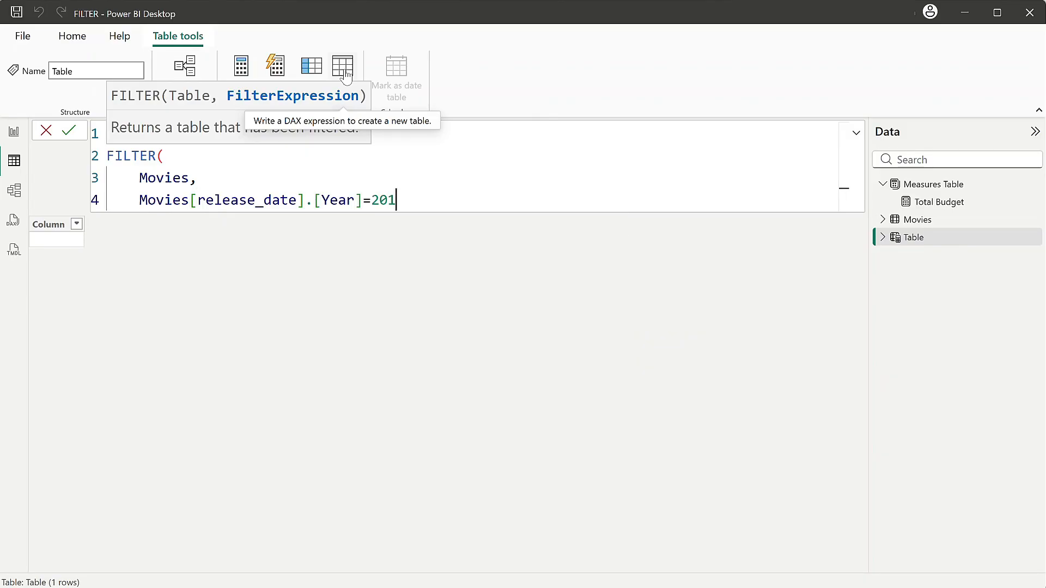
{"action": "type", "text": "6"}
{"action": "key", "text": "Return"}
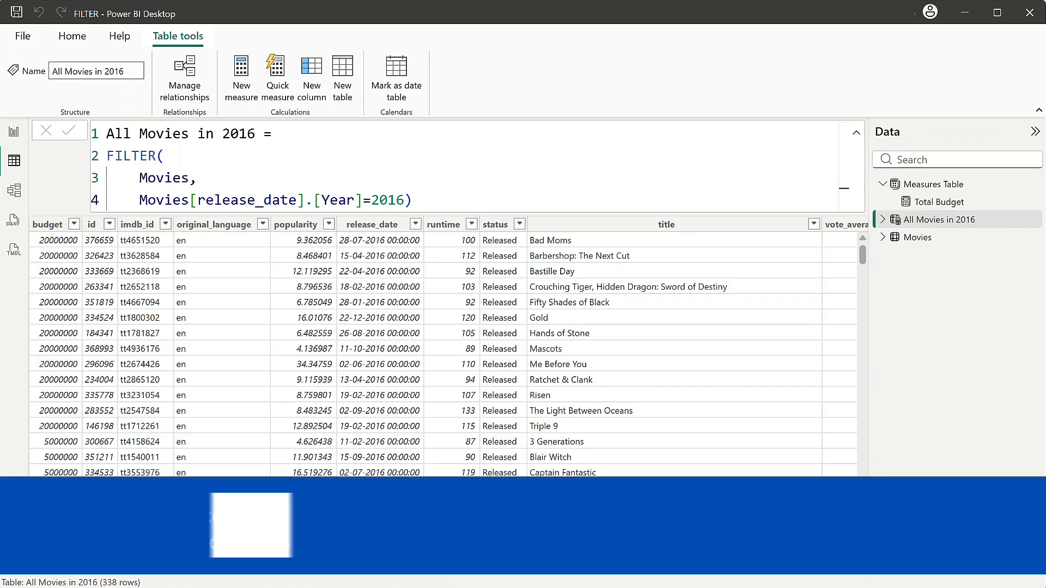
- Create another calculated table named "English Movies in 2016", with its expression starting on a new line
{"action": "left_click", "coordinate": [343, 70]}
{"action": "type", "text": "E"}
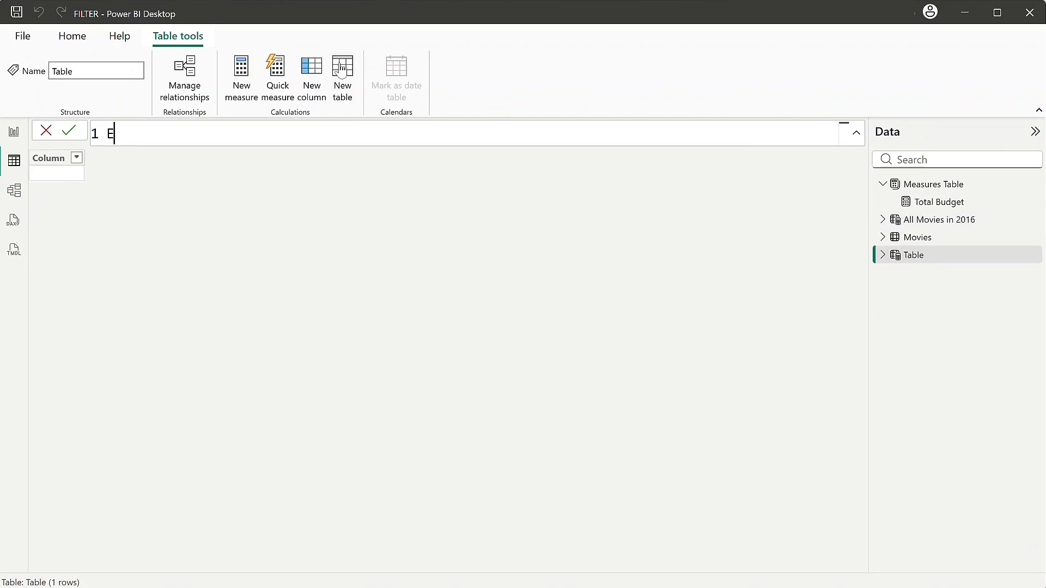
{"action": "type", "text": "nglish M"}
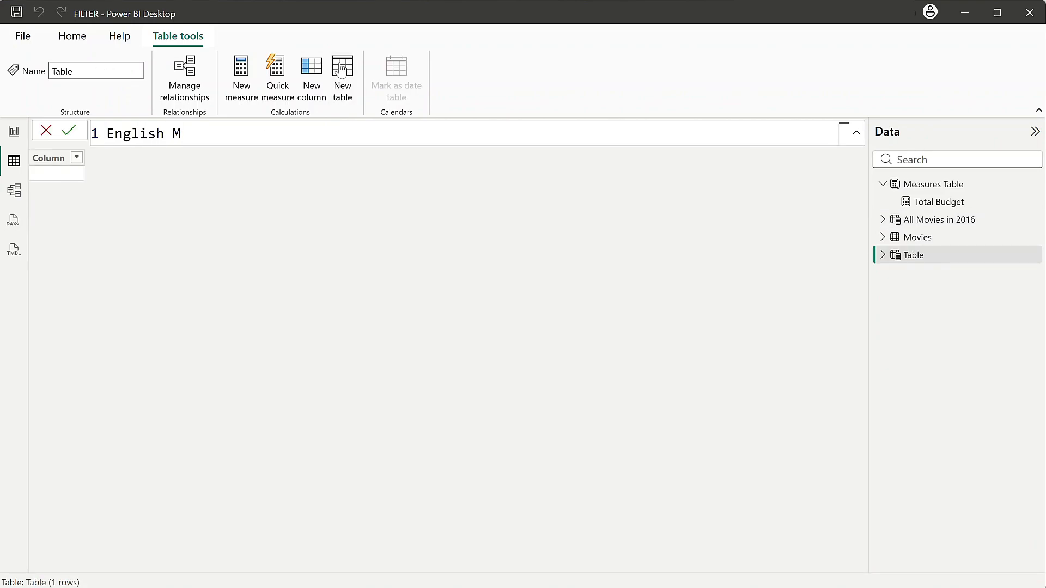
{"action": "type", "text": "ovies in 2016="}
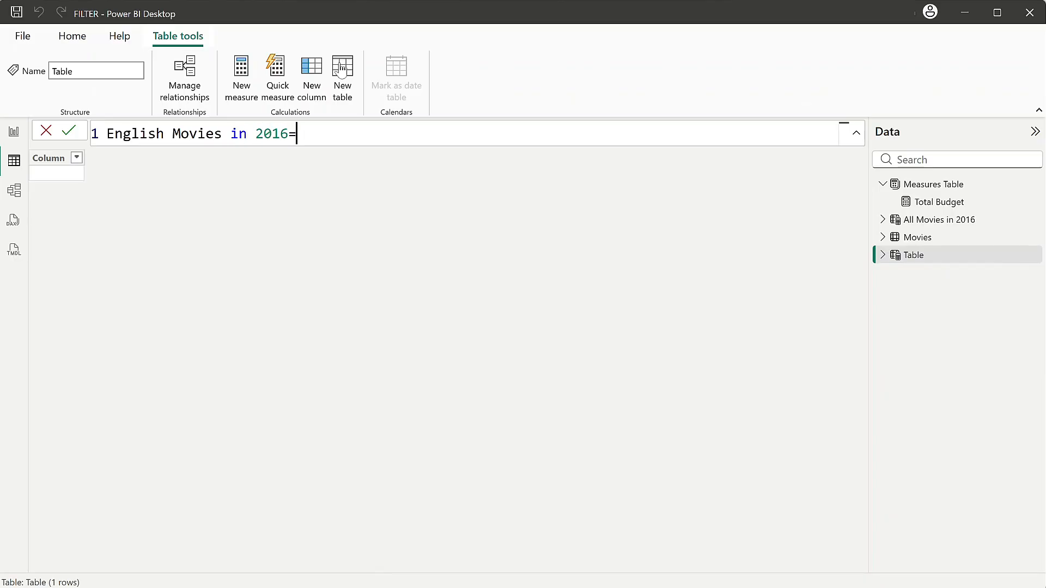
{"action": "key", "text": "shift+Return"}
- Begin the table expression with FILTER, using Movies as the table to filter
{"action": "type", "text": "Fil"}
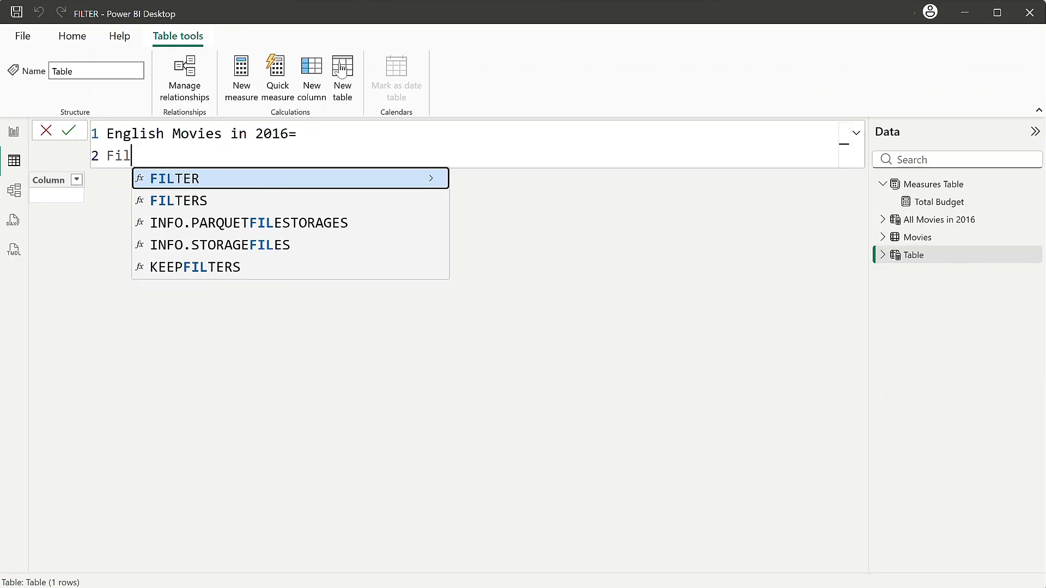
{"action": "key", "text": "Tab"}
{"action": "key", "text": "shift+Return"}
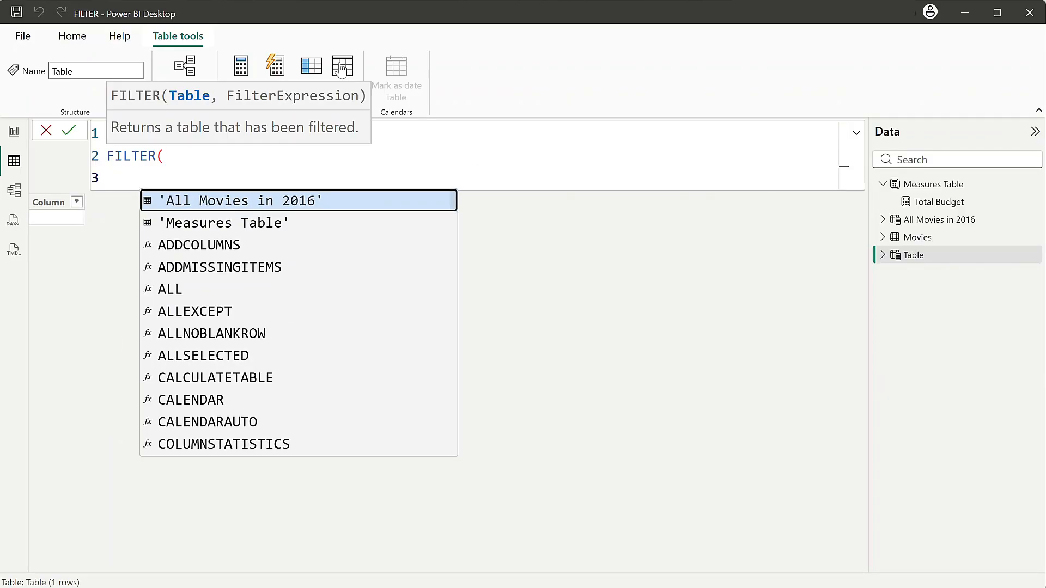
{"action": "type", "text": "Movies"}
{"action": "key", "text": "Escape"}
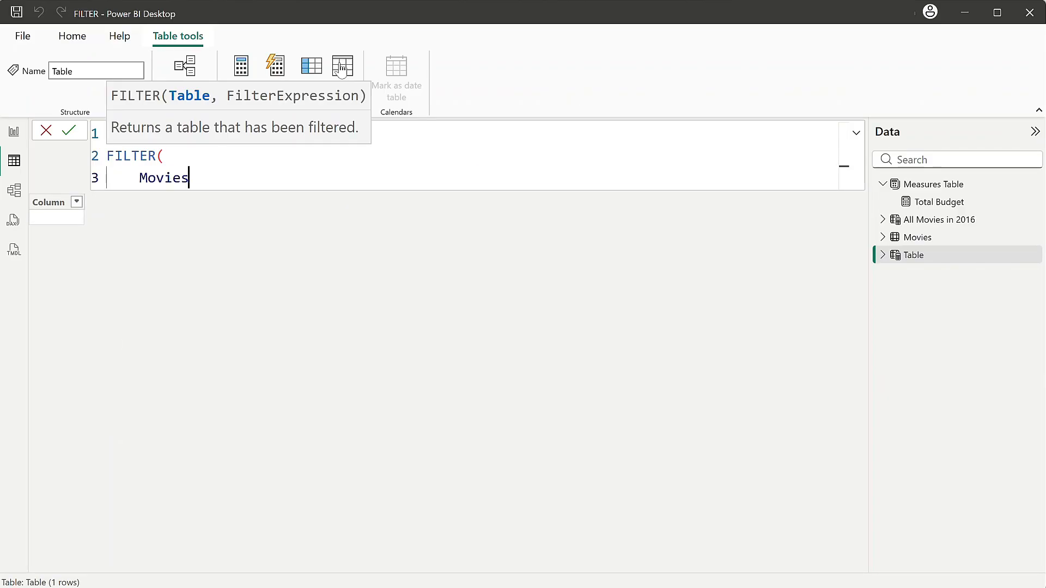
{"action": "type", "text": ","}
{"action": "key", "text": "shift+Return"}
- Add the condition Movies[release_date].[Year]=2016 to the English movies filter
{"action": "type", "text": "rele"}
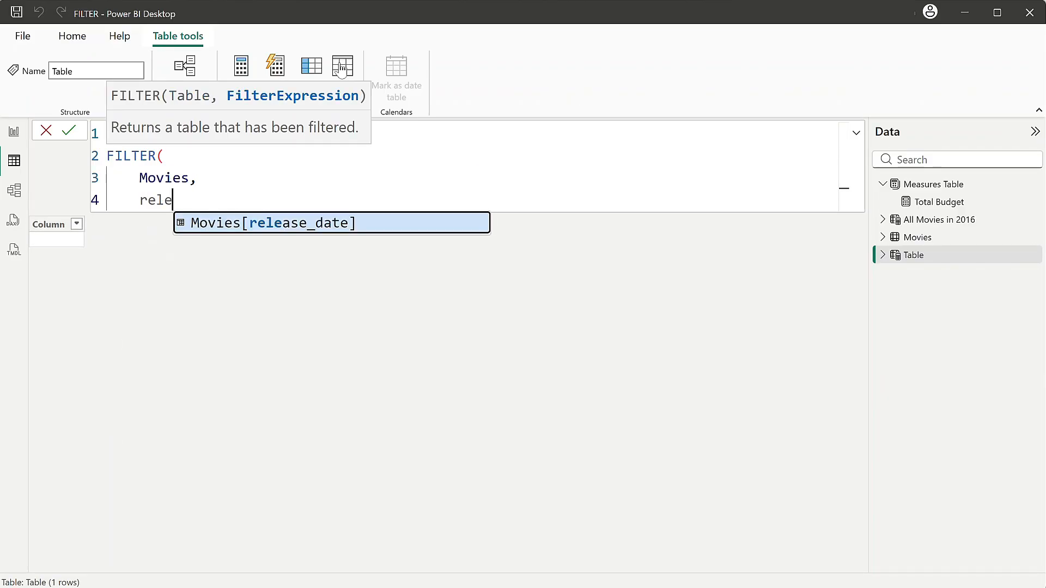
{"action": "key", "text": "Tab"}
{"action": "type", "text": "."}
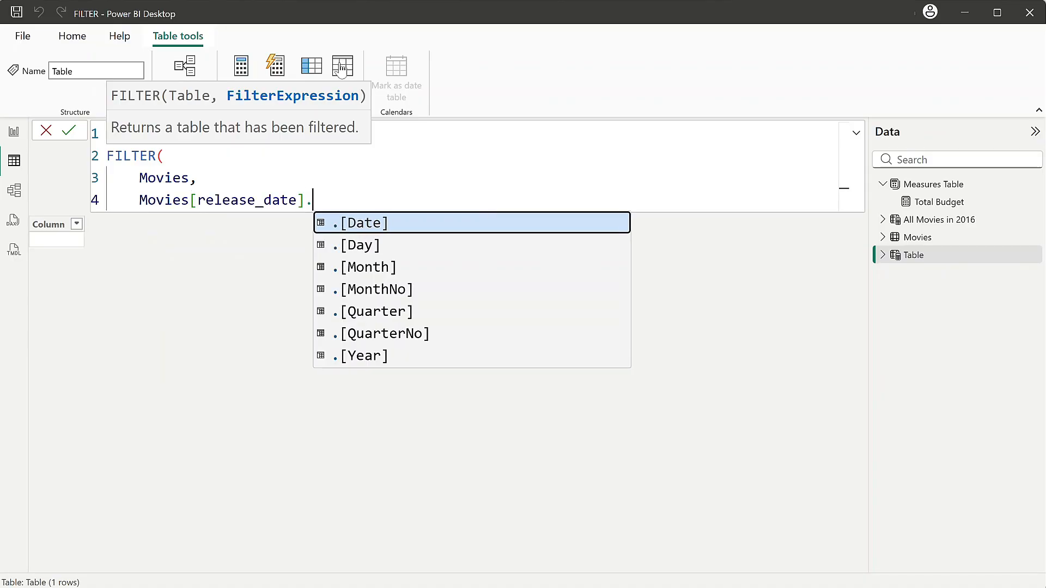
{"action": "key", "text": "Down"}
{"action": "key", "text": "Down"}
{"action": "key", "text": "Down"}
{"action": "key", "text": "Down"}
{"action": "key", "text": "Down"}
{"action": "key", "text": "Down"}
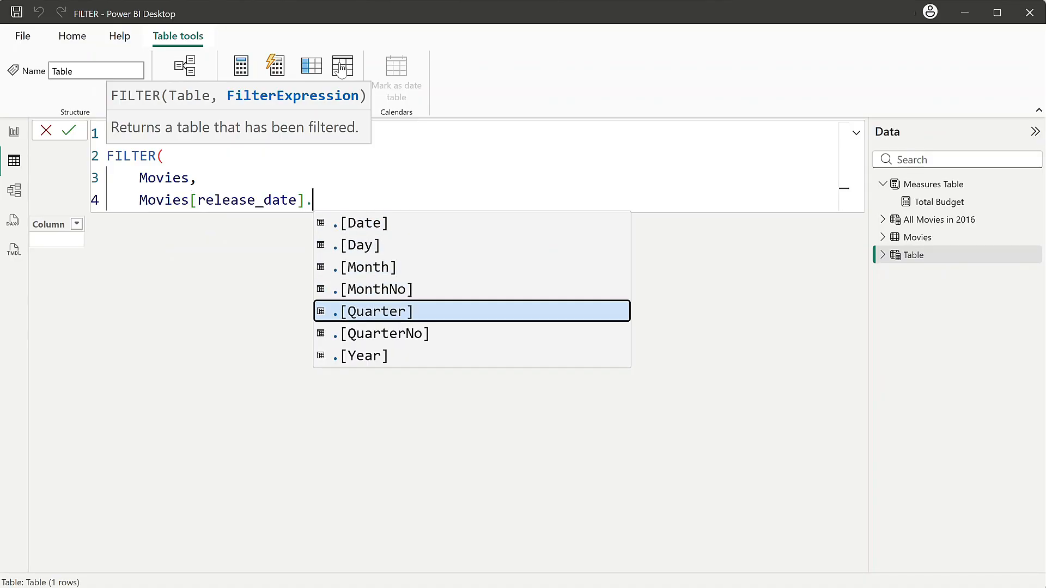
{"action": "key", "text": "Tab"}
{"action": "type", "text": "=2016"}
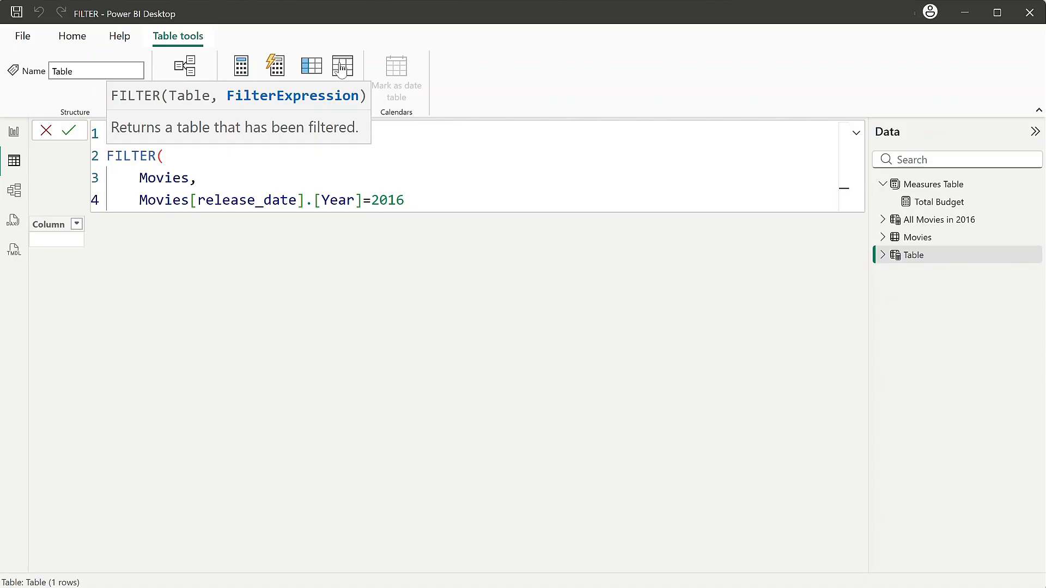
- Extend the condition with && Movies[original_language]="EN", close the FILTER function and commit the table
{"action": "type", "text": "&& orig"}
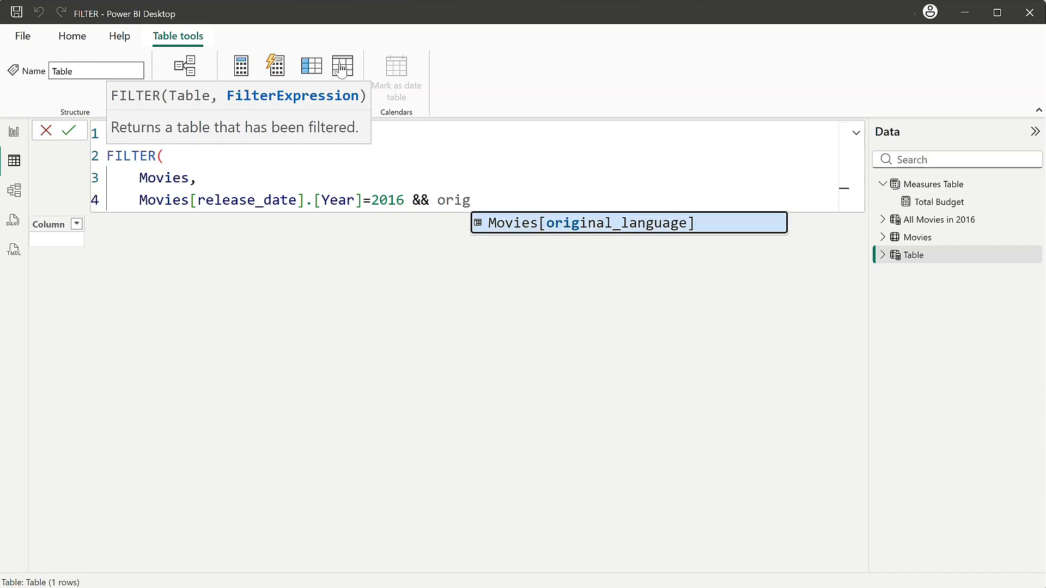
{"action": "key", "text": "Tab"}
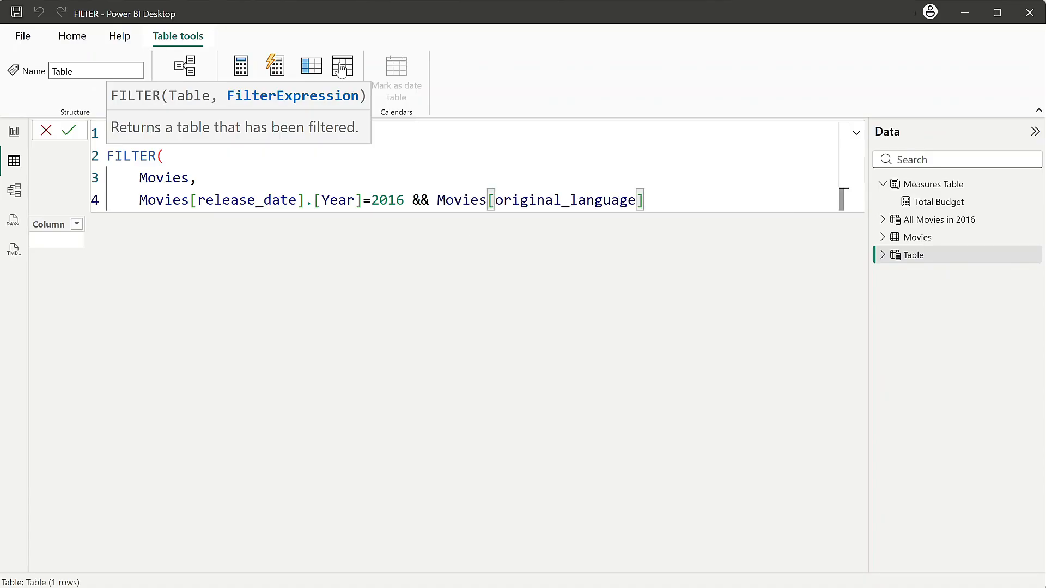
{"action": "type", "text": "=\"EN\""}
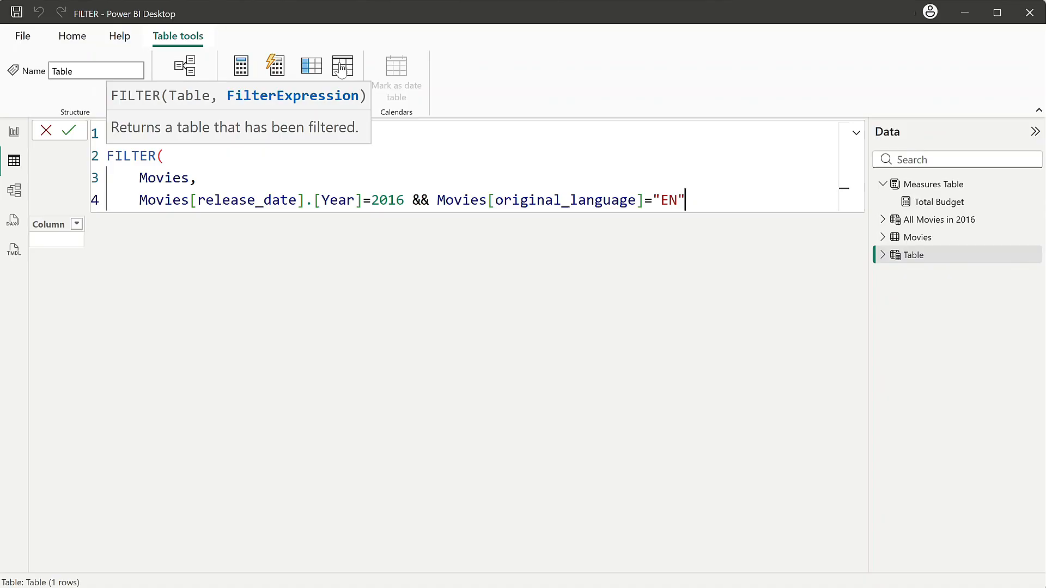
{"action": "key", "text": "shift+Return"}
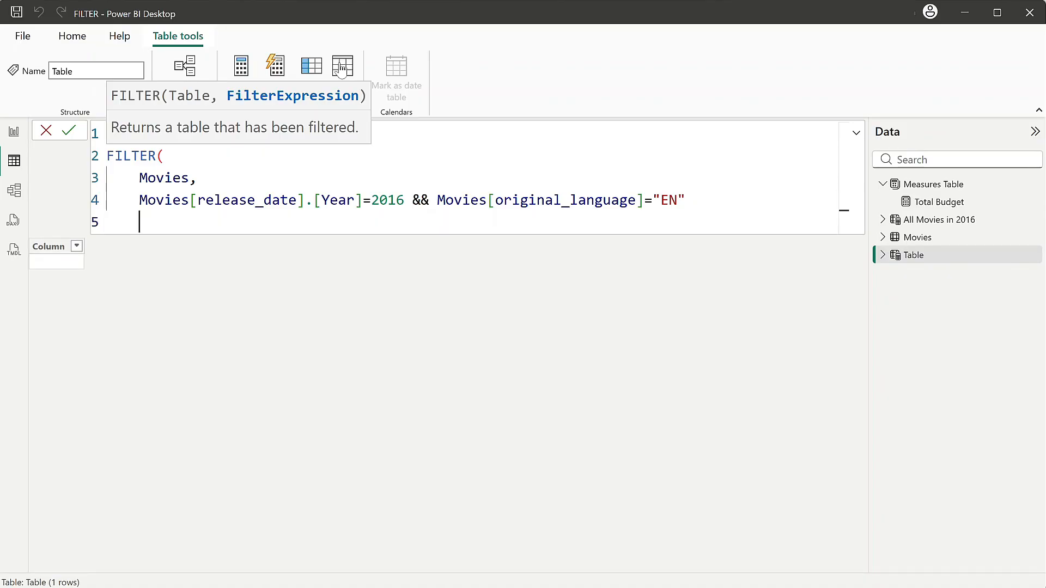
{"action": "type", "text": ")"}
{"action": "key", "text": "Return"}
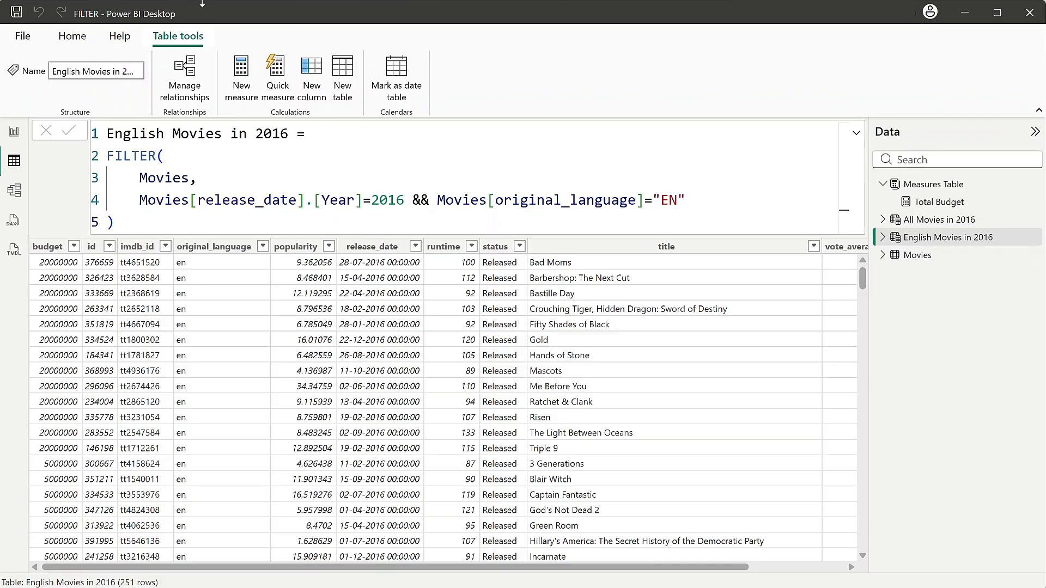
- Create a new measure named "Total Budget for 2018" and begin its formula with SUMX
{"action": "left_click", "coordinate": [242, 75]}
{"action": "type", "text": "Tot"}
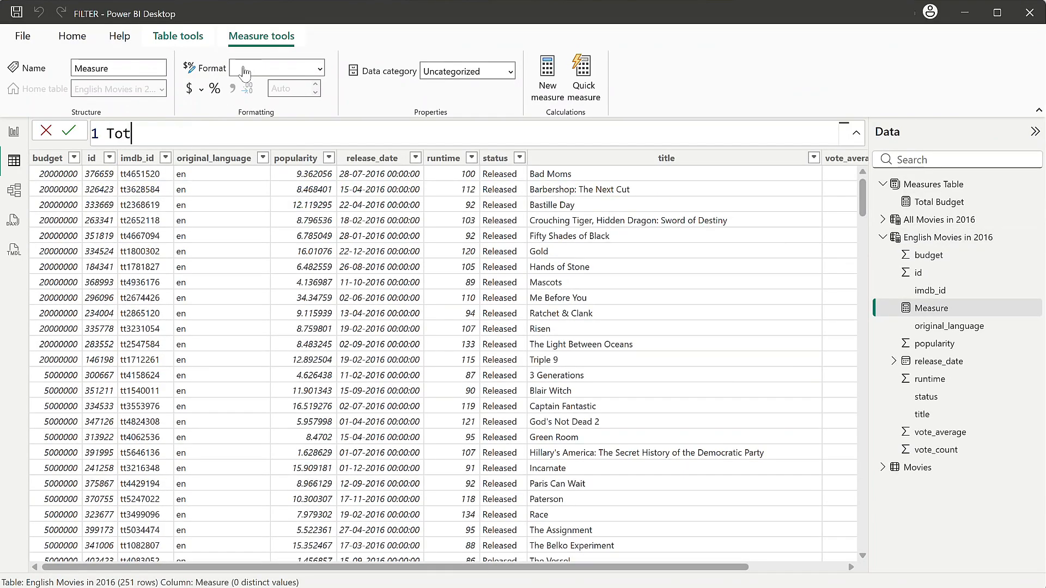
{"action": "type", "text": "al Budget for 2018"}
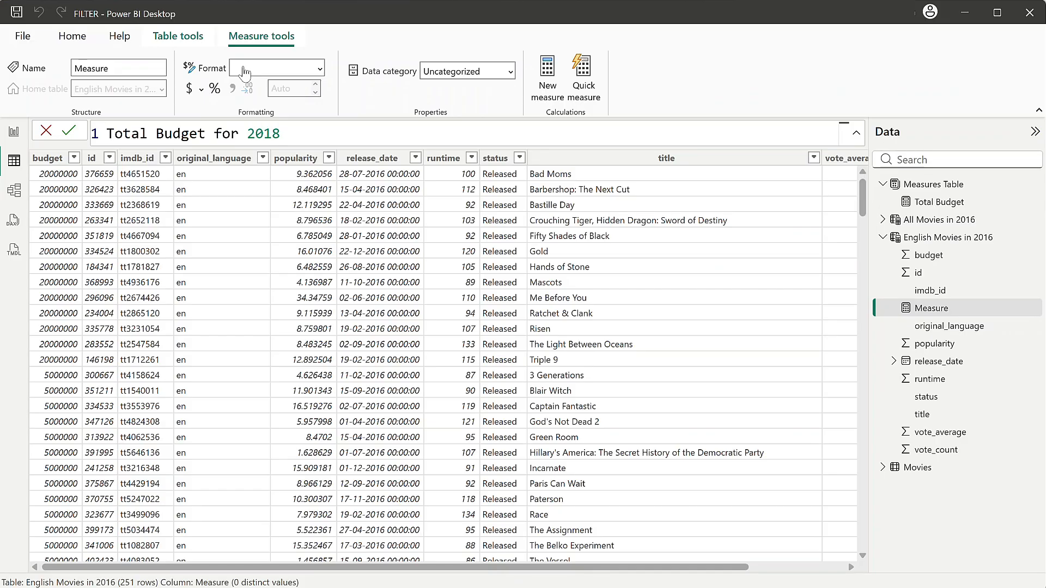
{"action": "type", "text": "="}
{"action": "key", "text": "shift+Return"}
{"action": "type", "text": "SUMX("}
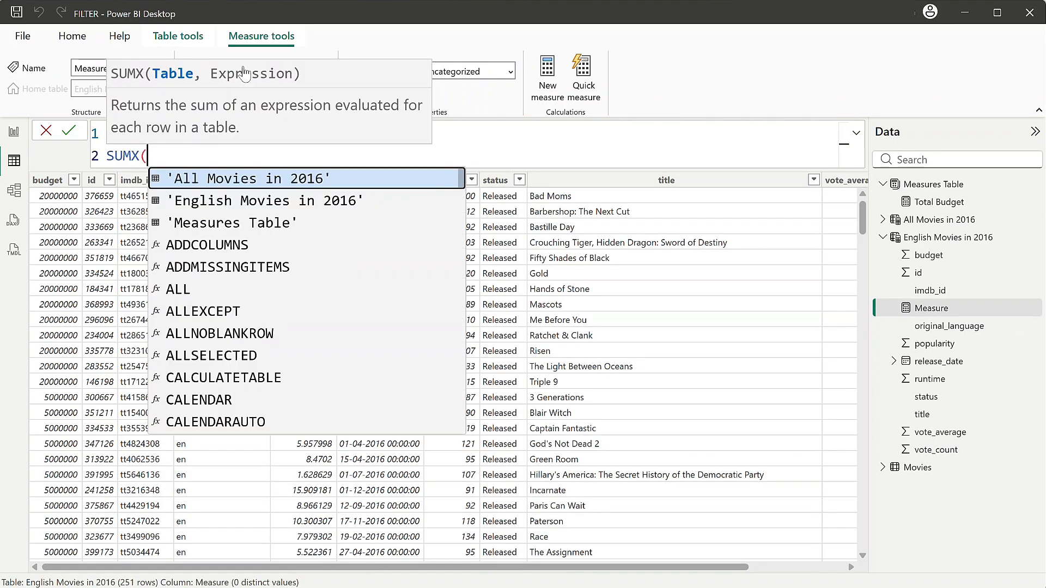
{"action": "key", "text": "shift+Return"}
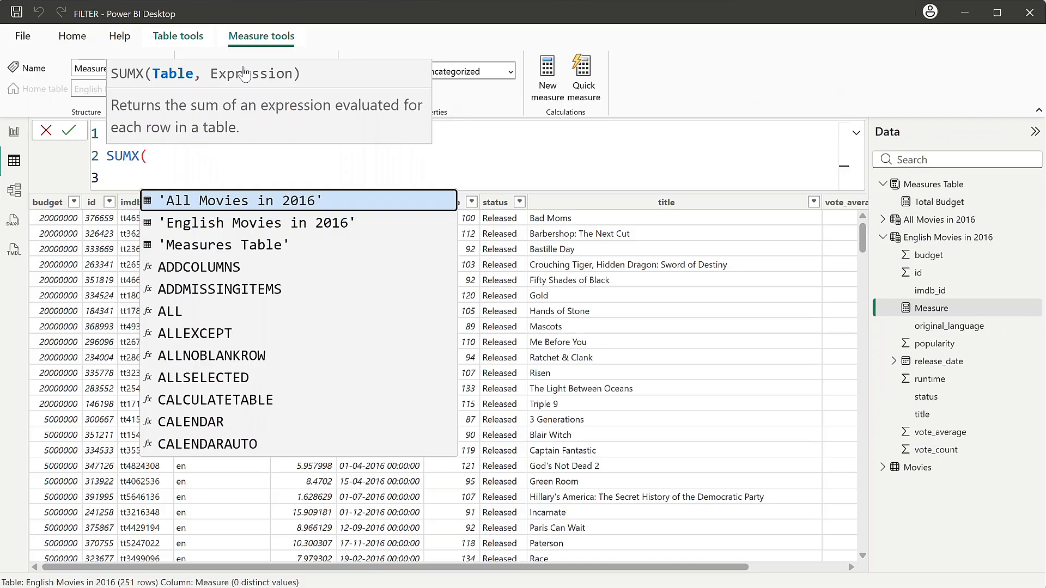
- Nest a FILTER over the Movies table as the table argument of SUMX
{"action": "type", "text": "filter"}
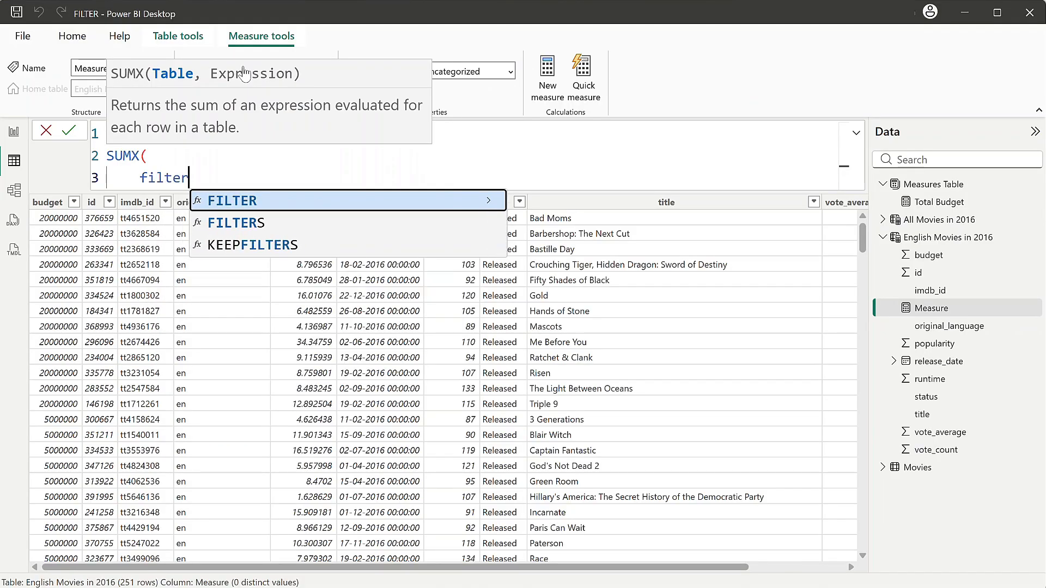
{"action": "key", "text": "Tab"}
{"action": "key", "text": "shift+Return"}
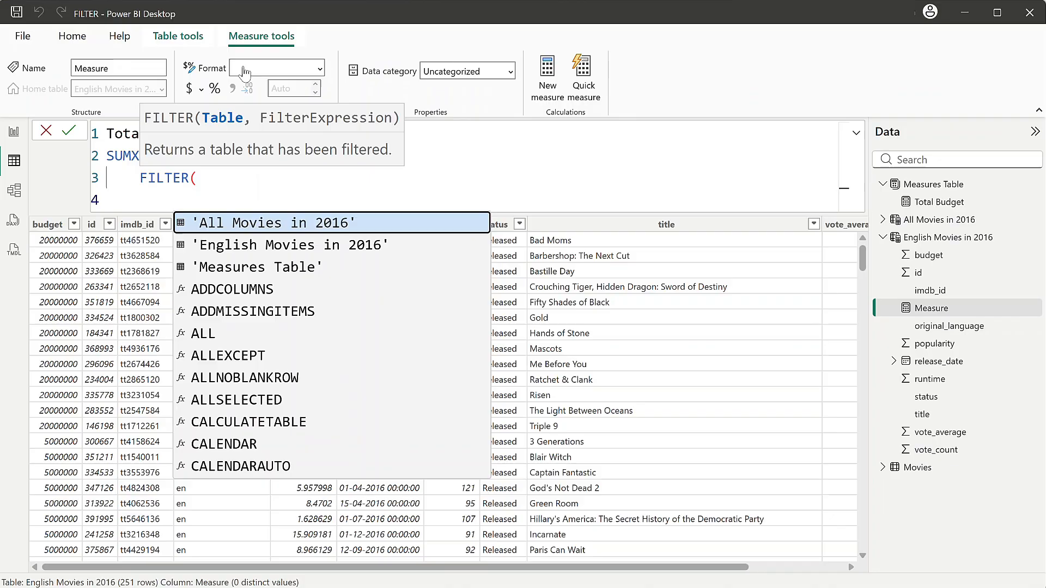
{"action": "type", "text": "mov"}
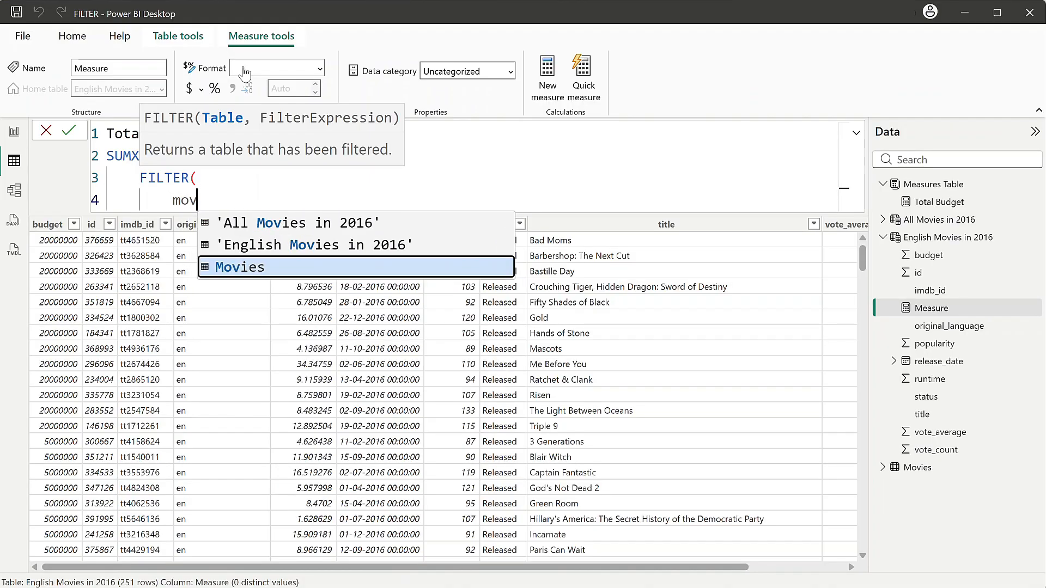
{"action": "key", "text": "Tab"}
{"action": "type", "text": ","}
{"action": "key", "text": "shift+Return"}
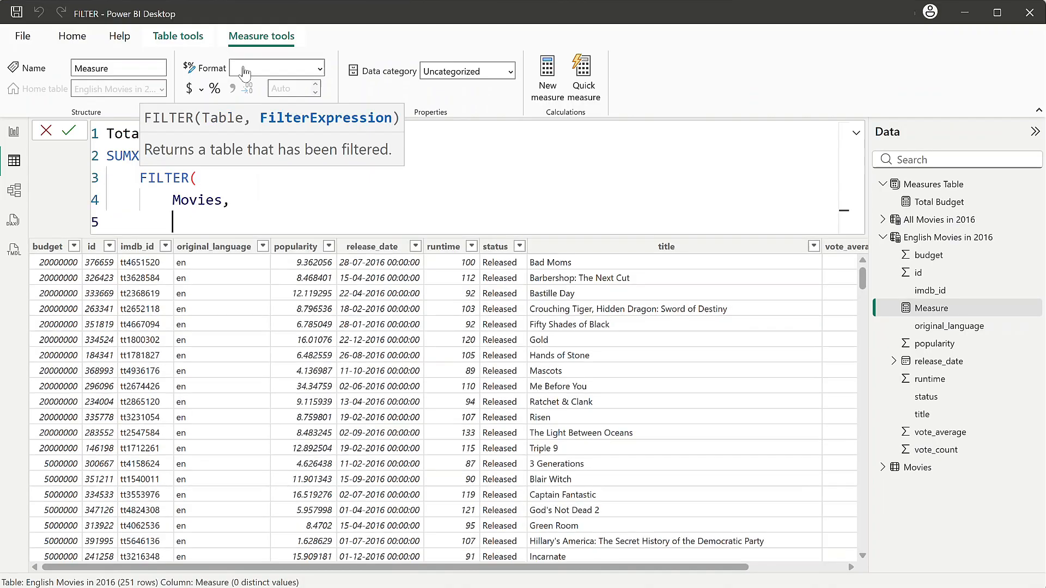
- Add the condition Movies[release_date].[Year]=2018 to the nested FILTER and close that function
{"action": "type", "text": "rele"}
{"action": "key", "text": "Tab"}
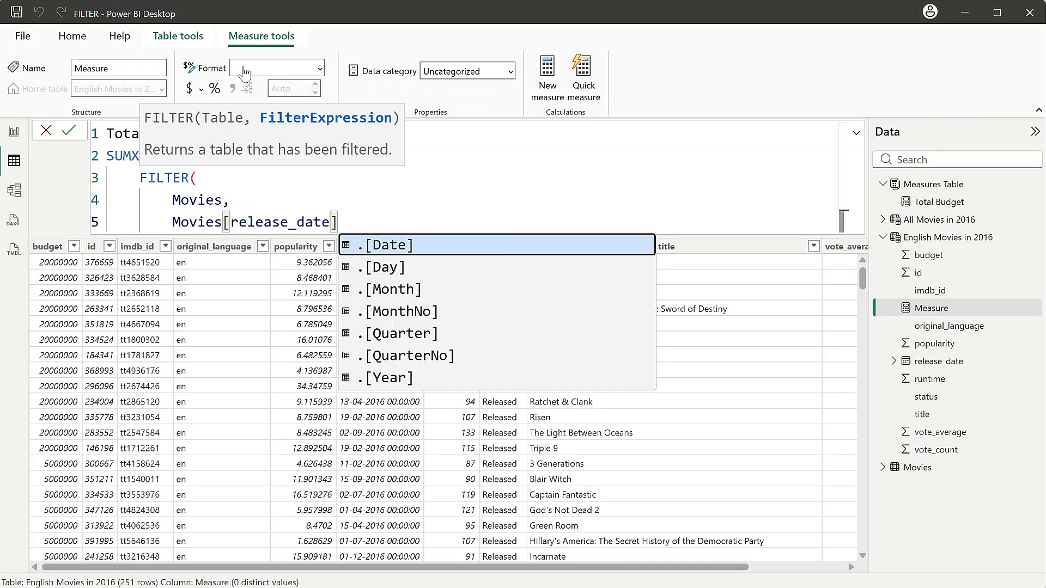
{"action": "key", "text": "Down"}
{"action": "key", "text": "Down"}
{"action": "key", "text": "Down"}
{"action": "key", "text": "Down"}
{"action": "key", "text": "Down"}
{"action": "key", "text": "Down"}
{"action": "key", "text": "Tab"}
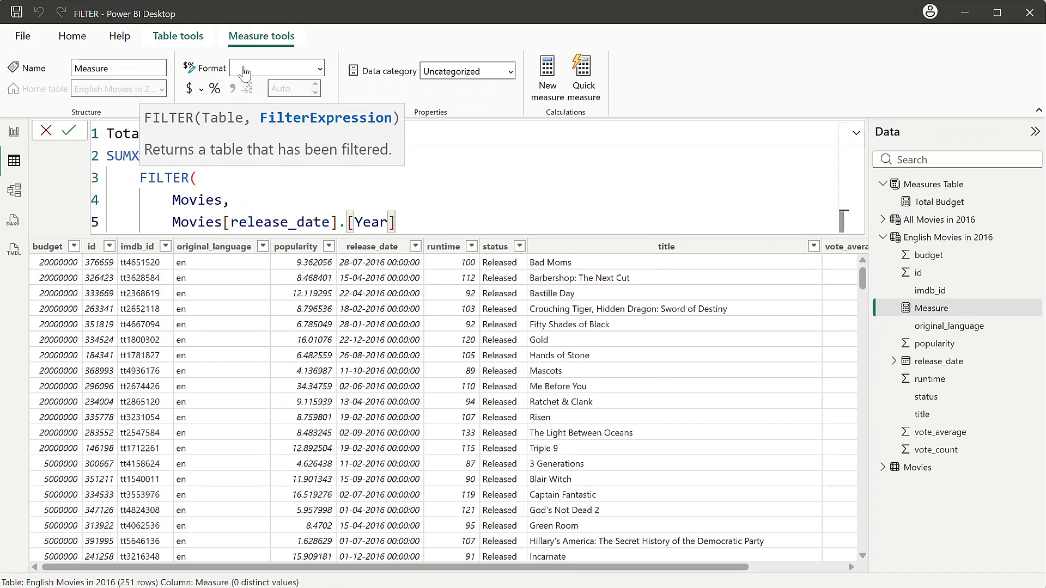
{"action": "type", "text": "=2018"}
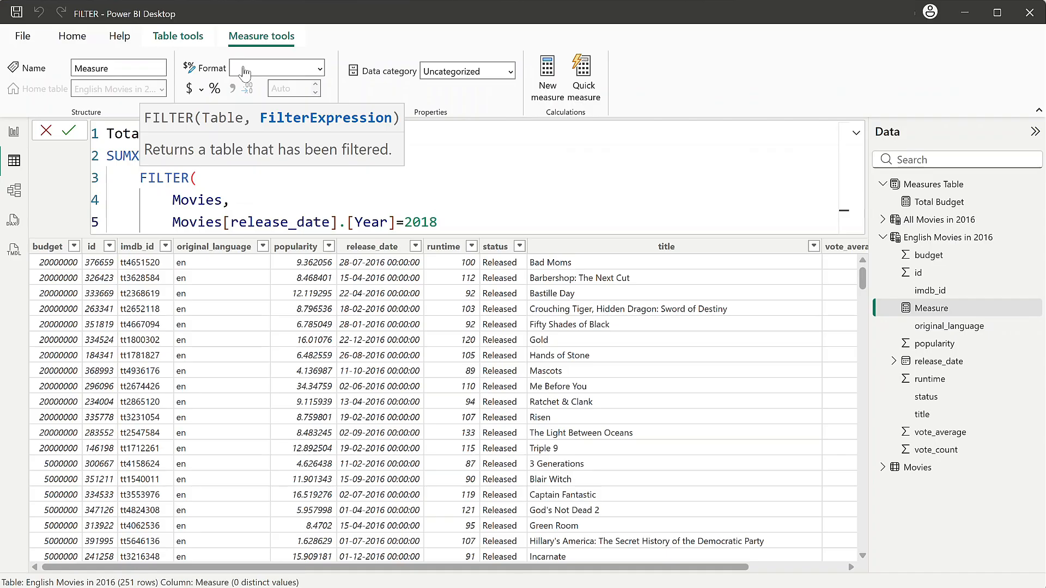
{"action": "key", "text": "shift+Return"}
{"action": "type", "text": "),"}
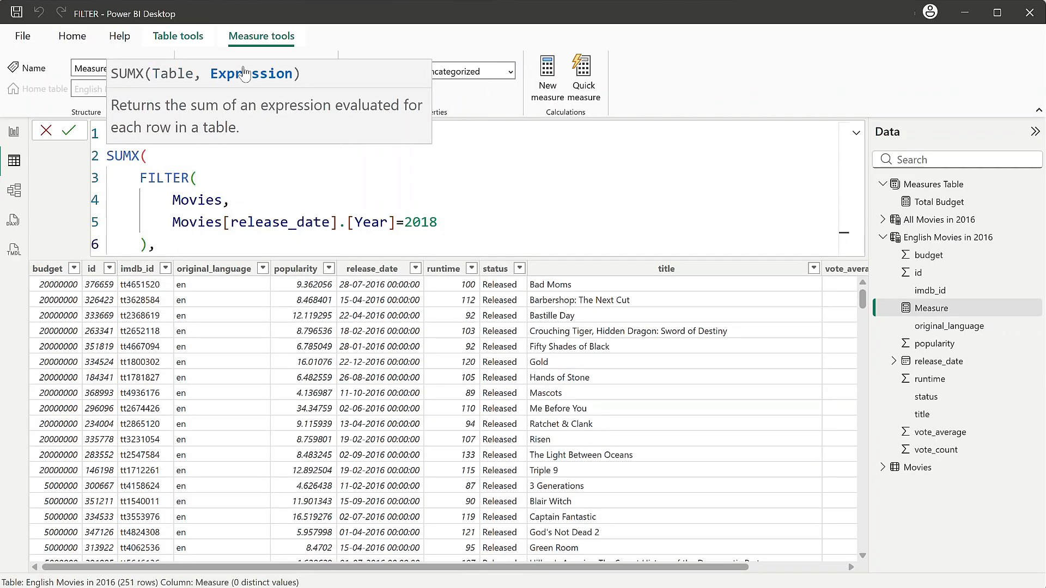
- Supply Movies[budget] as the SUMX expression, close the function and commit the measure
{"action": "key", "text": "shift+Return"}
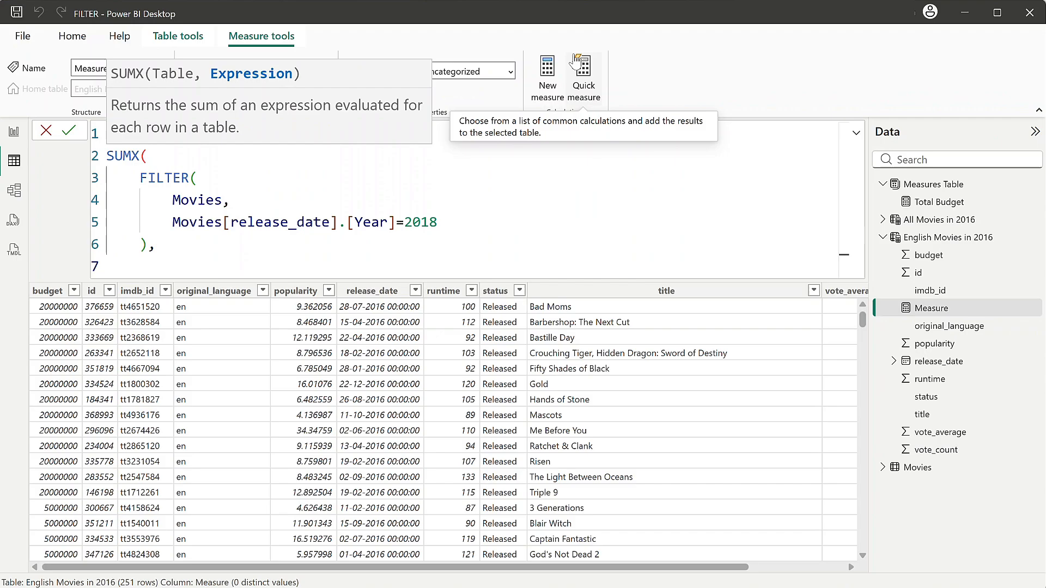
{"action": "type", "text": "bud"}
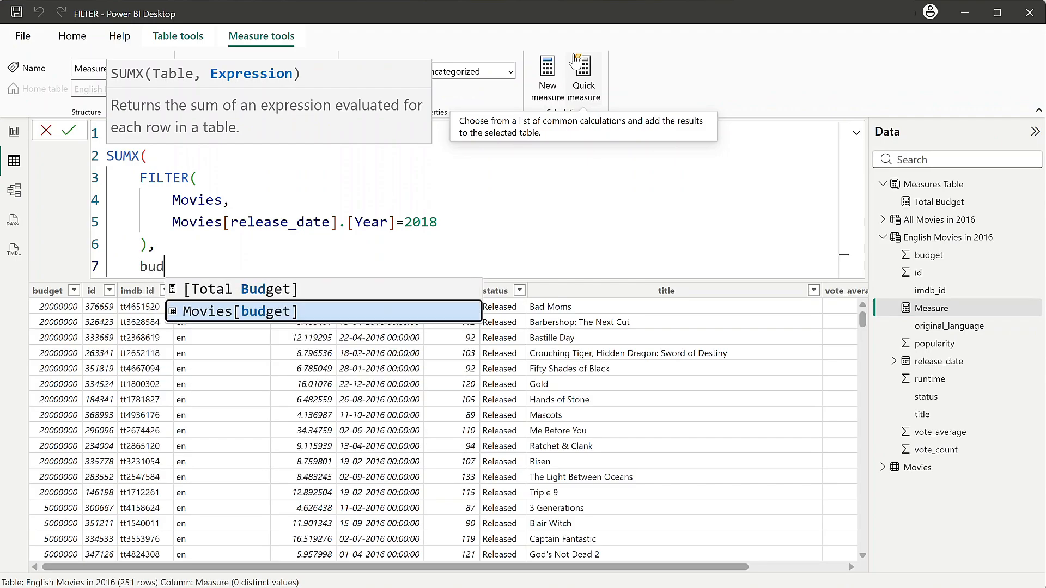
{"action": "key", "text": "Tab"}
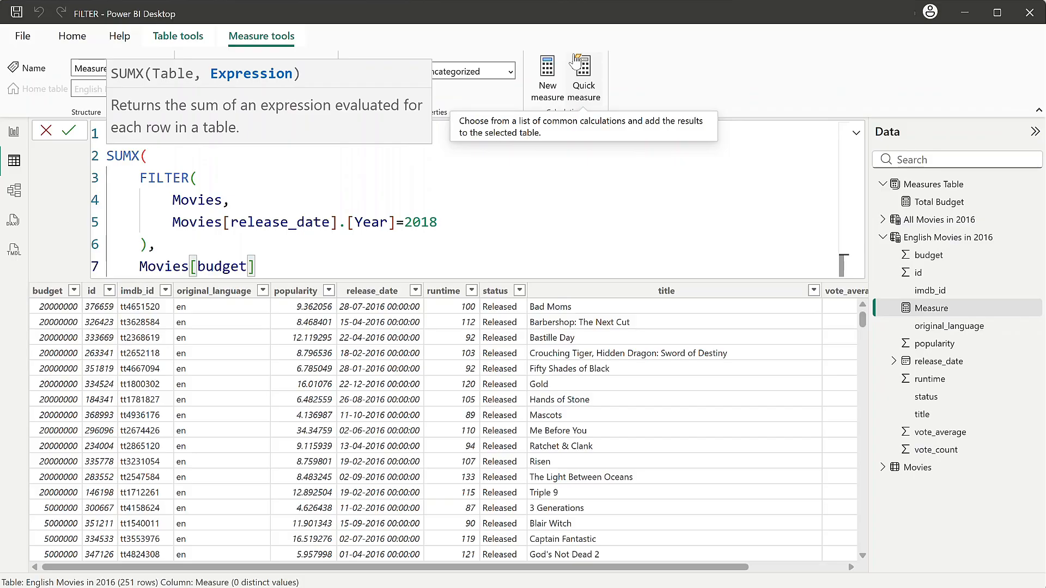
{"action": "key", "text": "Return"}
{"action": "type", "text": ")"}
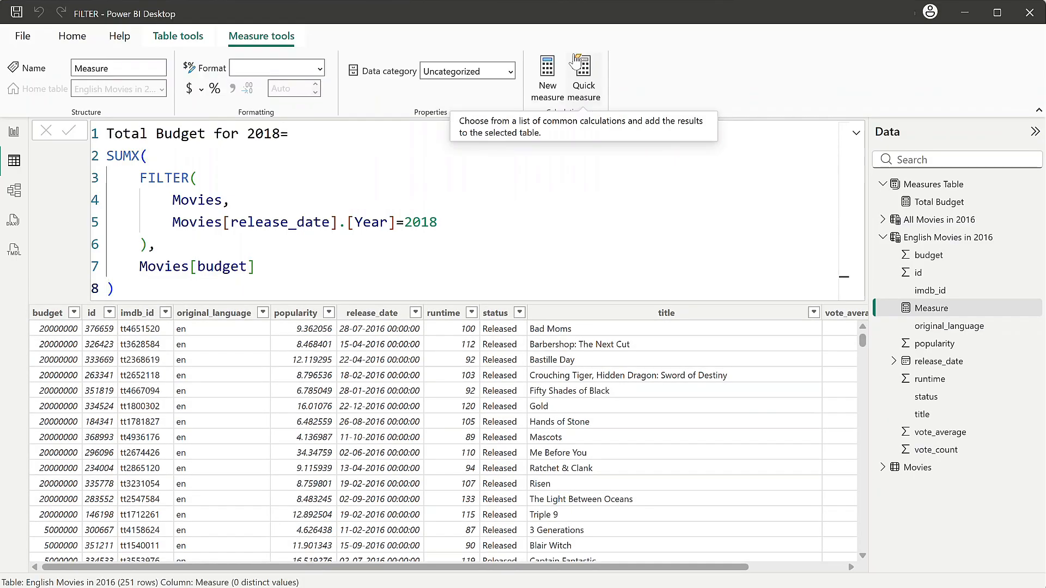
{"action": "key", "text": "Return"}
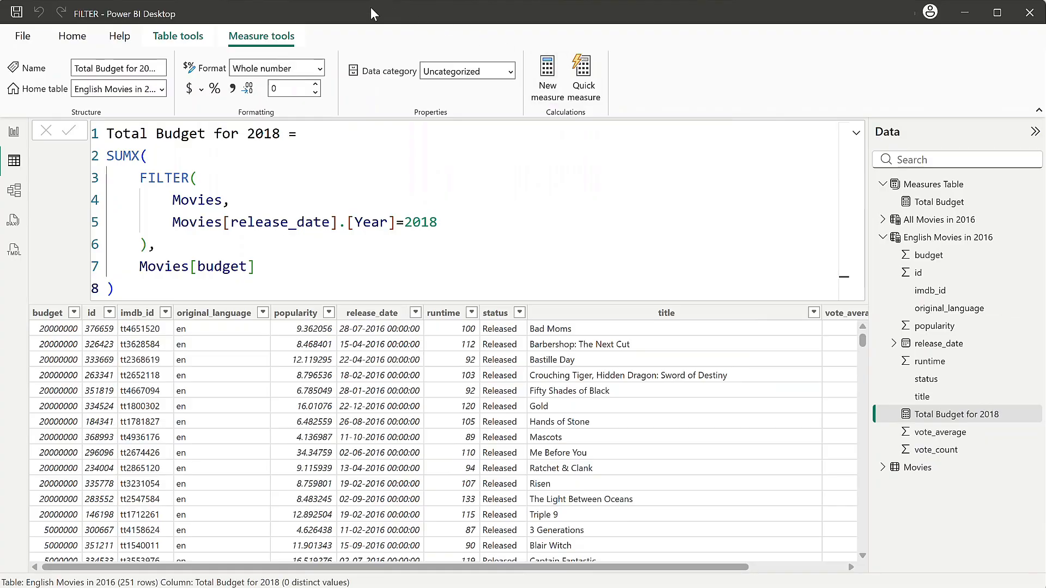
- Show the Total Budget for 2018 measure in a new visual on the report page and set its home table to Measures Table
{"action": "left_click", "coordinate": [16, 136]}
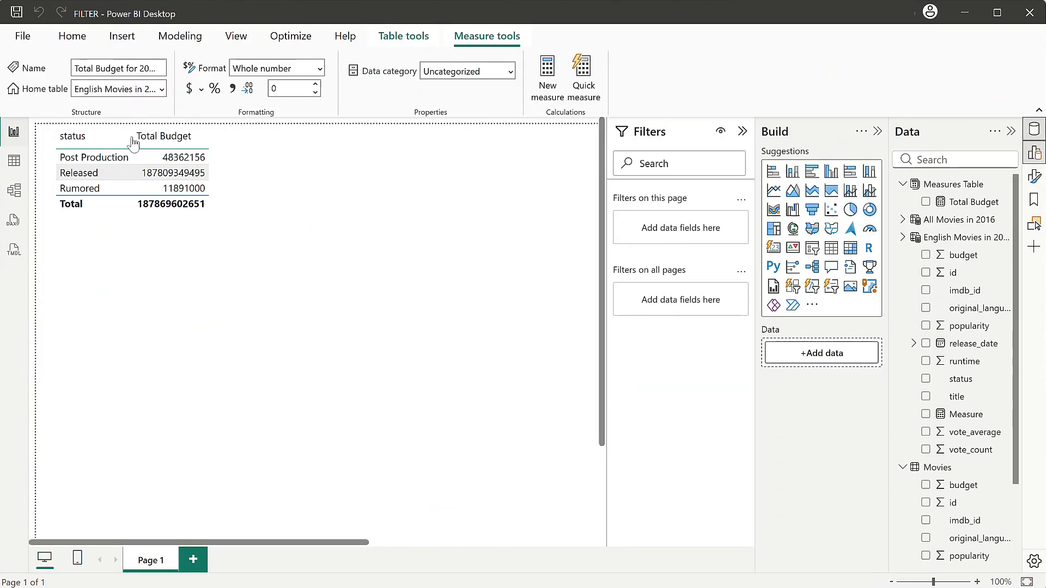
{"action": "left_click_drag", "start_coordinate": [974, 414], "coordinate": [262, 380]}
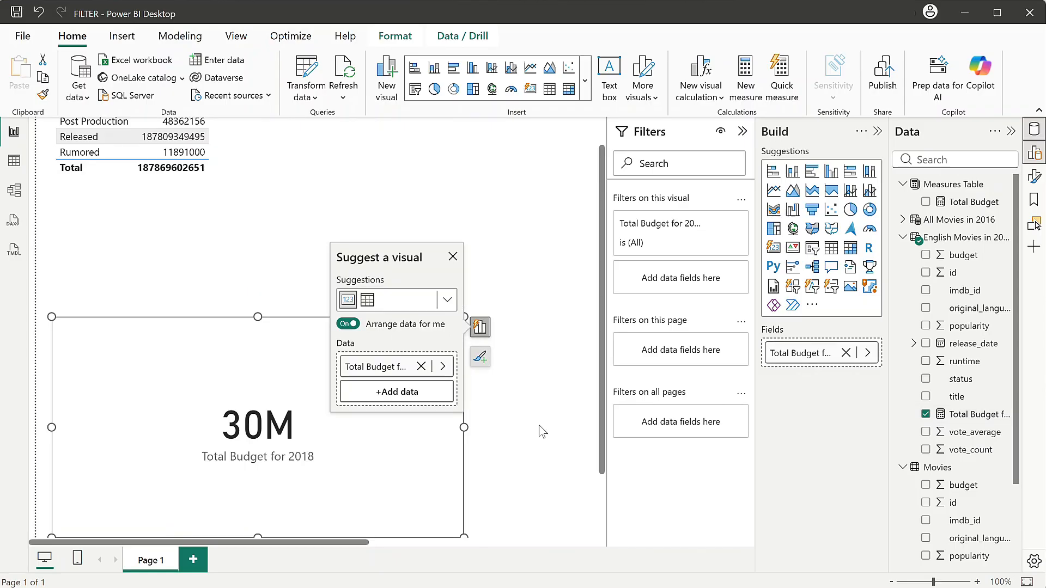
{"action": "left_click", "coordinate": [975, 415]}
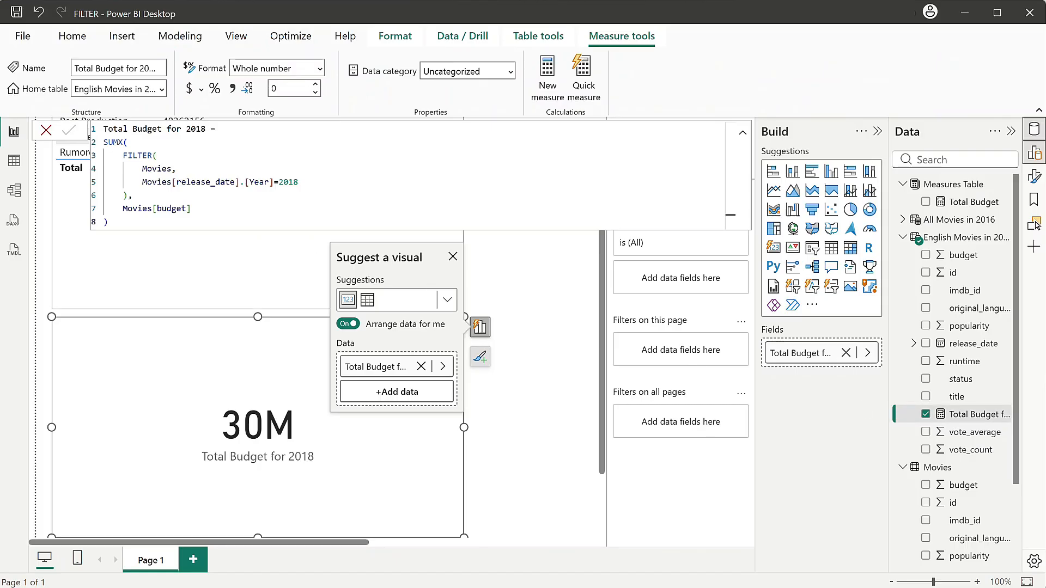
{"action": "left_click", "coordinate": [162, 90]}
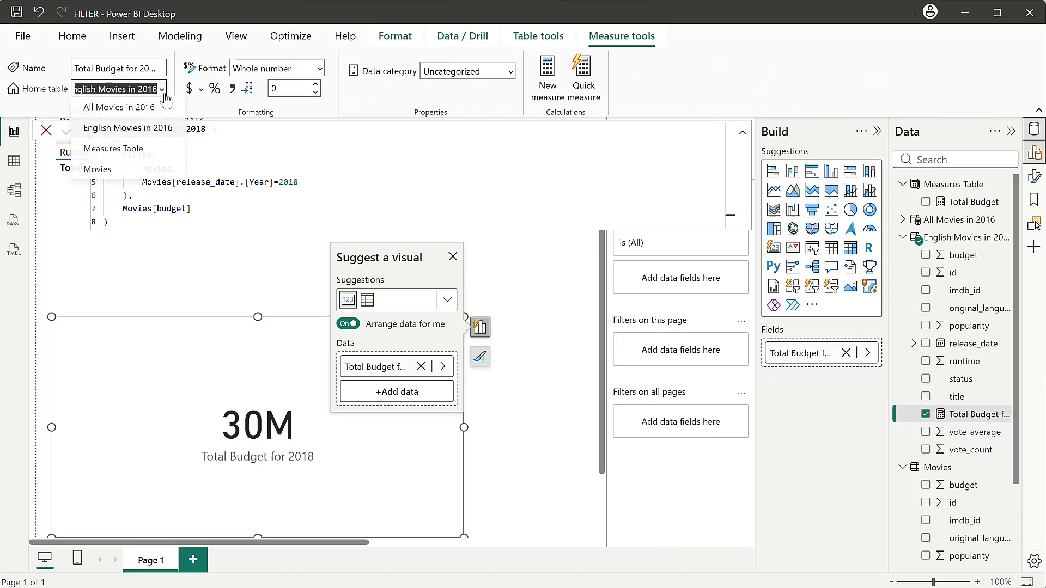
{"action": "left_click", "coordinate": [144, 149]}
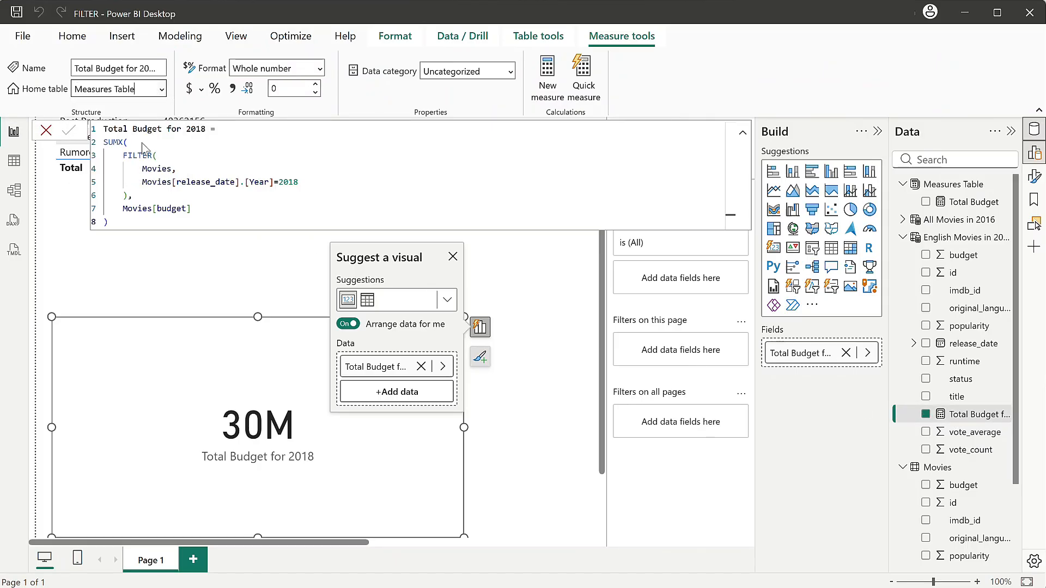
{"action": "left_click", "coordinate": [527, 431]}
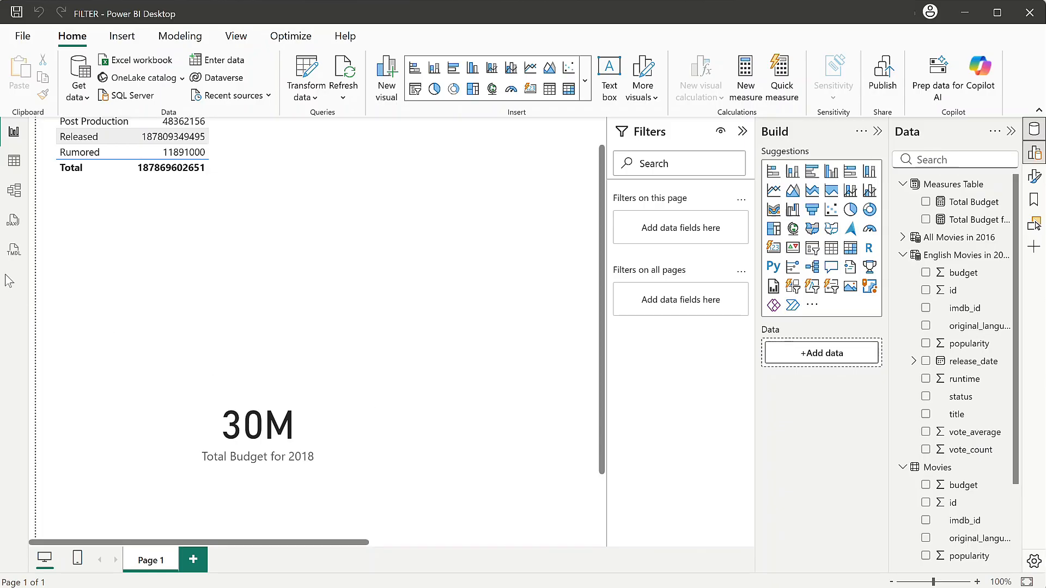
- Examine the Movies table's data and the values available in its status column
{"action": "left_click", "coordinate": [25, 170]}
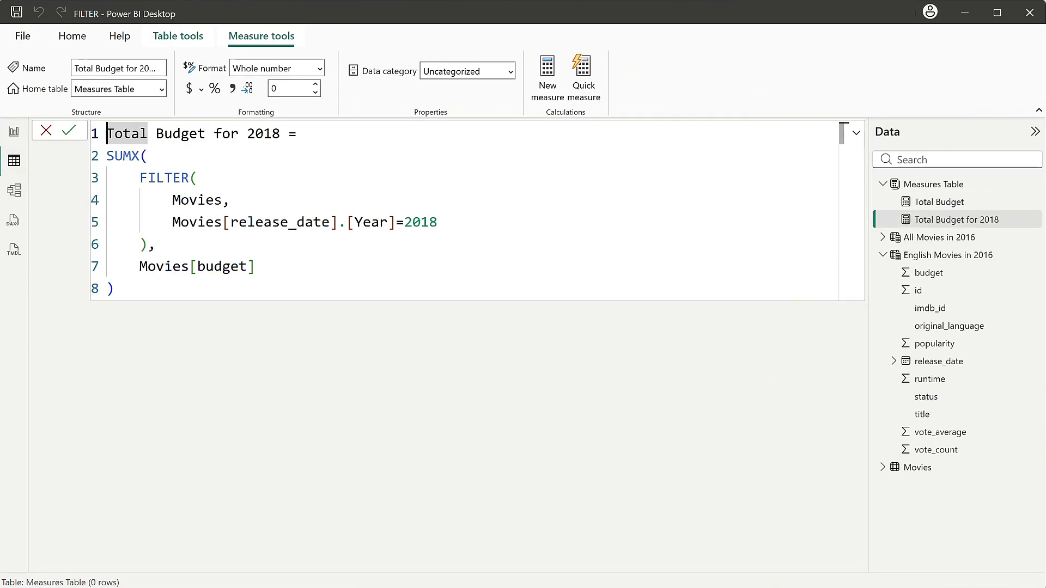
{"action": "left_click", "coordinate": [910, 470]}
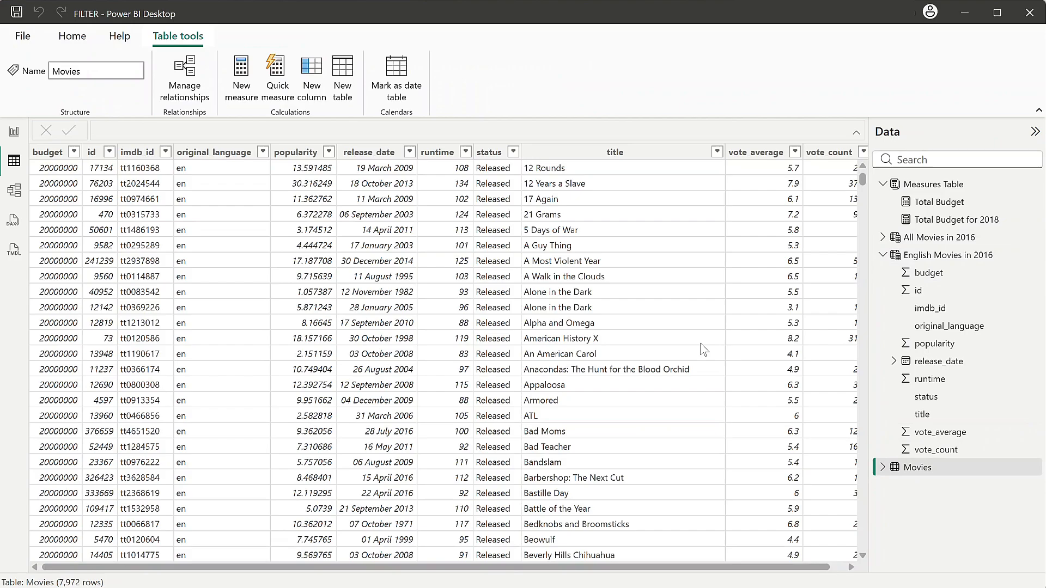
{"action": "left_click", "coordinate": [514, 152]}
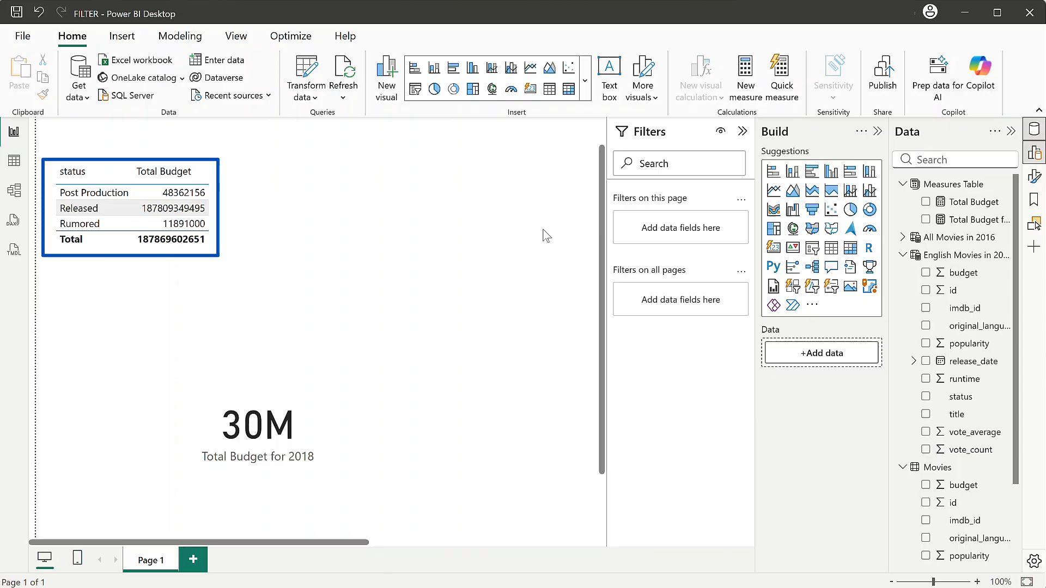
- Create a measure in Measures Table named "Total Budget for Released Movies" and begin its formula with CALCULATE
{"action": "left_click", "coordinate": [346, 257]}
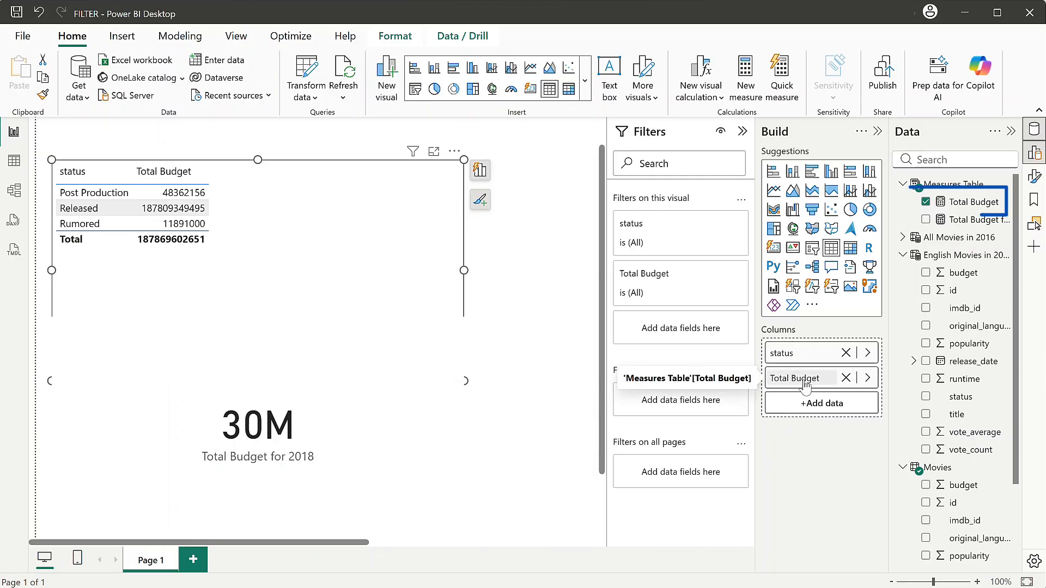
{"action": "left_click", "coordinate": [985, 206]}
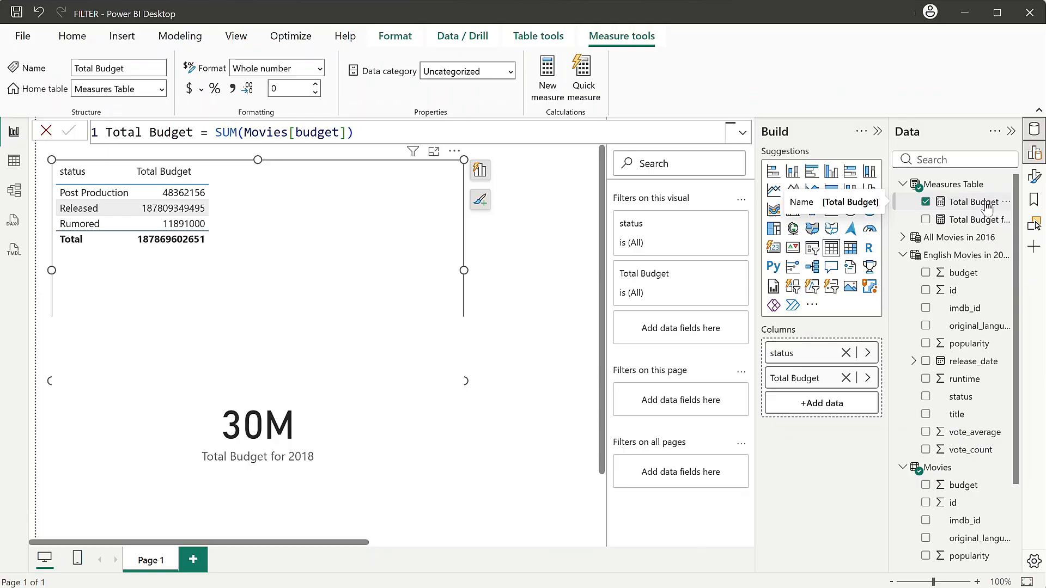
{"action": "left_click", "coordinate": [547, 76]}
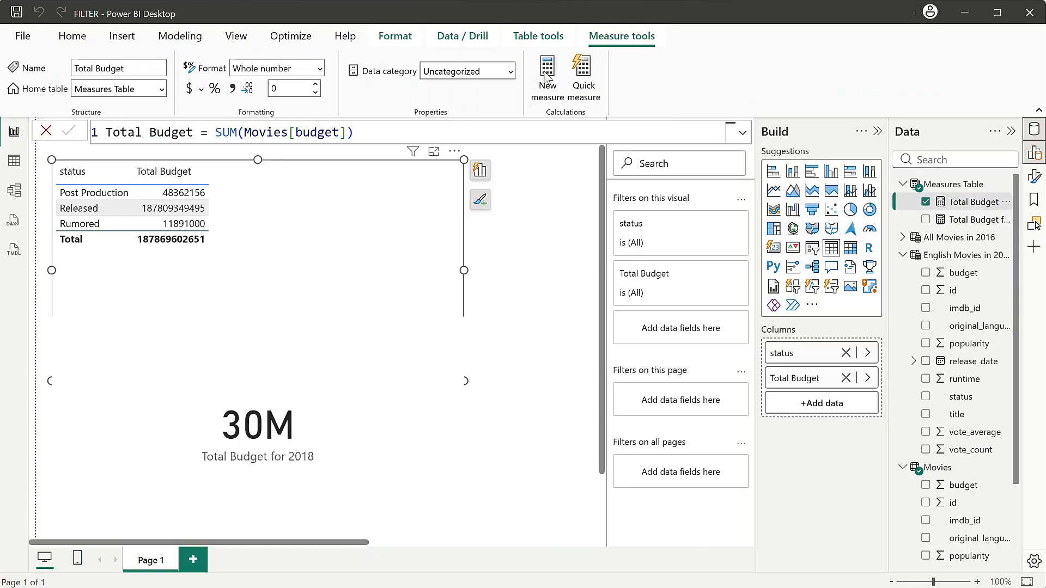
{"action": "type", "text": "Total"}
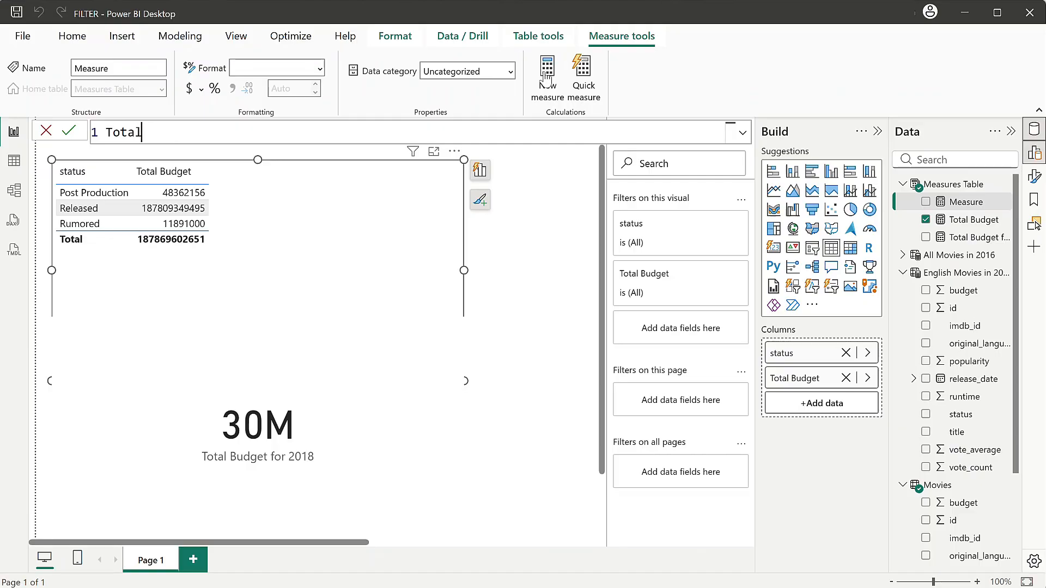
{"action": "type", "text": " Budget for Released Movi"}
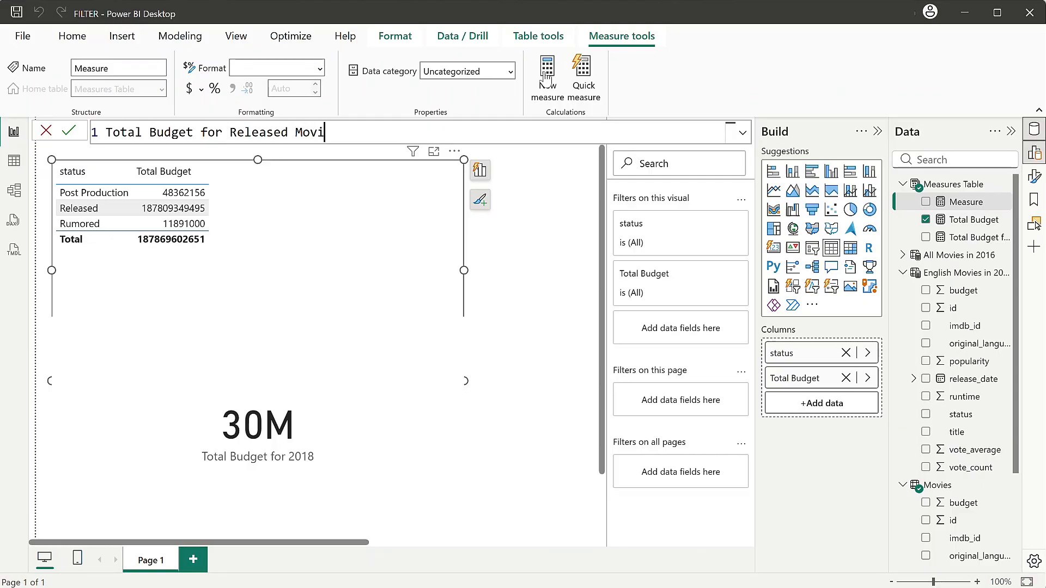
{"action": "type", "text": "es="}
{"action": "key", "text": "shift+Return"}
{"action": "type", "text": "Ca"}
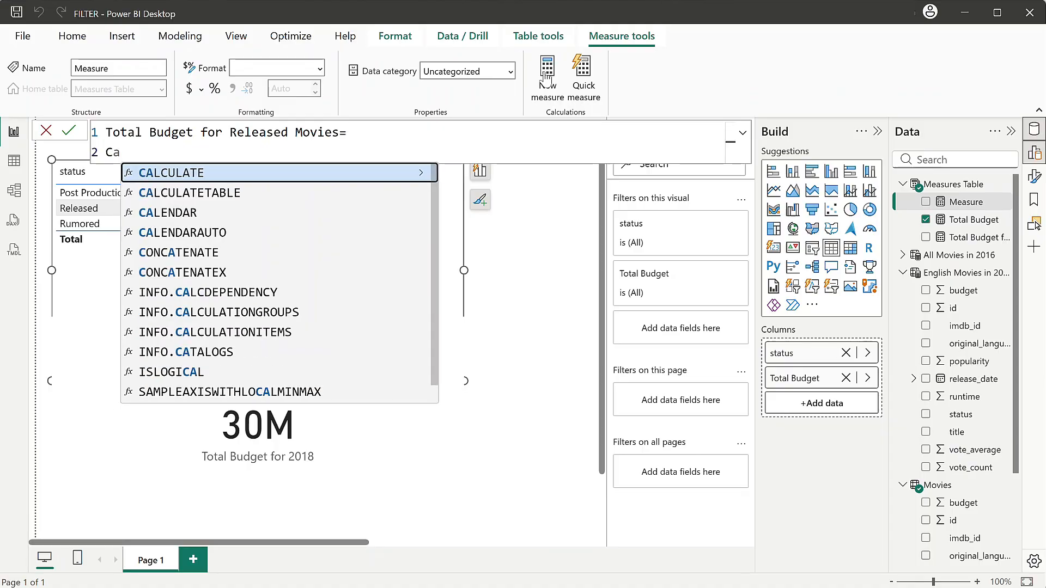
{"action": "key", "text": "Tab"}
{"action": "key", "text": "shift+Return"}
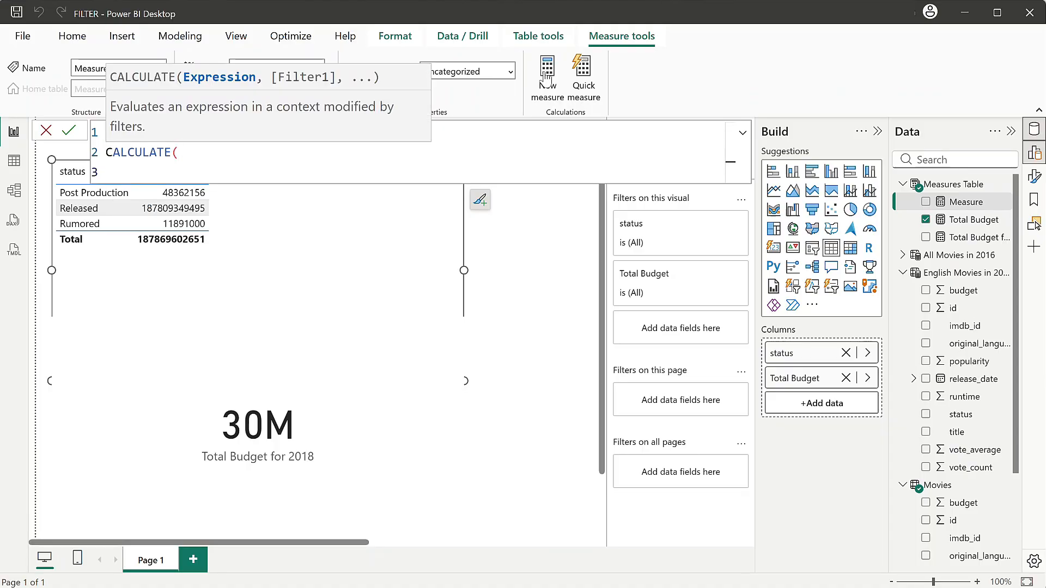
- Supply SUM(Movies[budget]) as the expression argument of CALCULATE
{"action": "type", "text": "SUM"}
{"action": "key", "text": "Tab"}
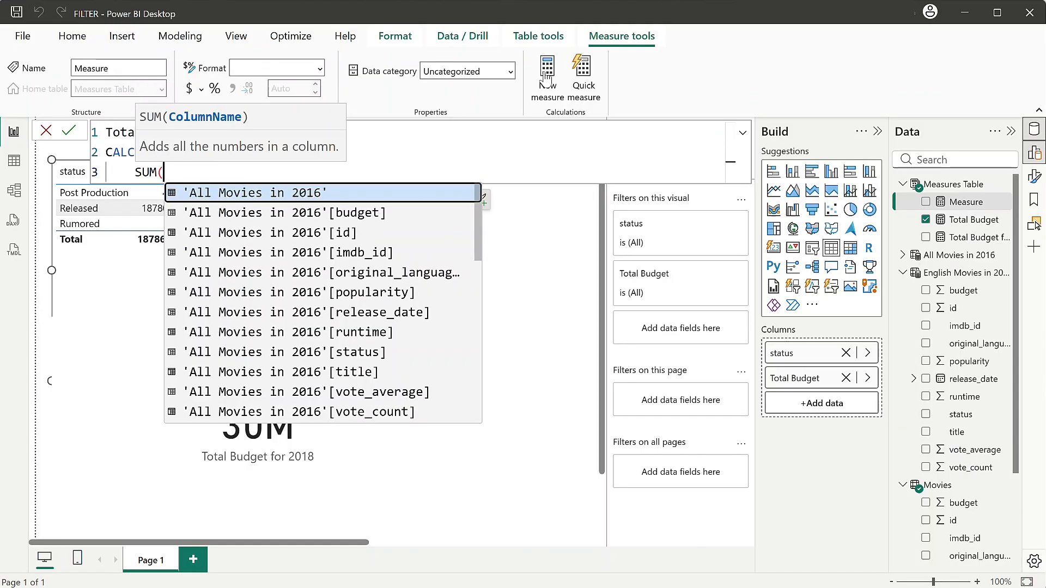
{"action": "type", "text": "budge"}
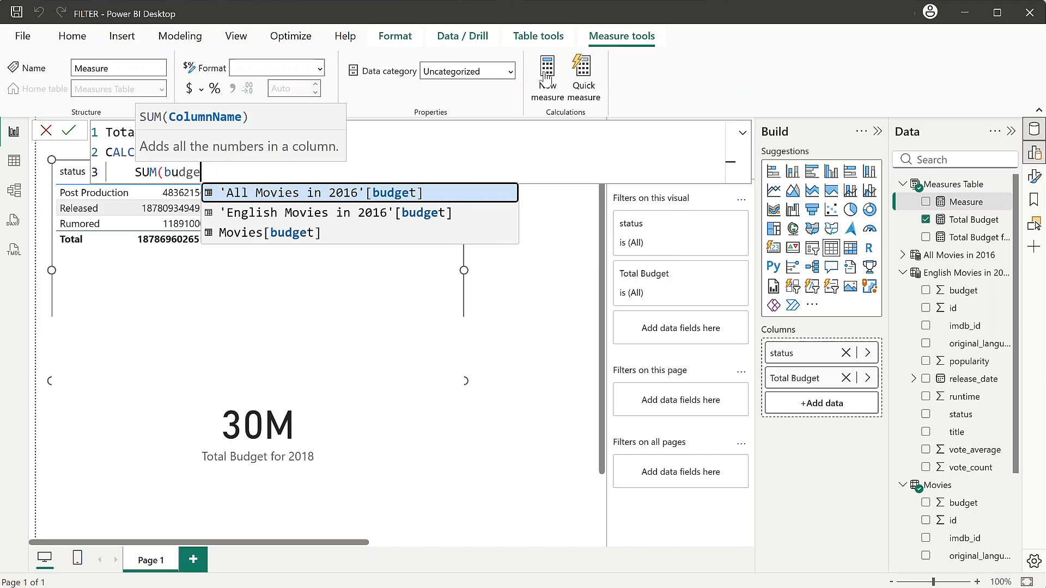
{"action": "key", "text": "Down"}
{"action": "key", "text": "Down"}
{"action": "key", "text": "Tab"}
{"action": "type", "text": "),"}
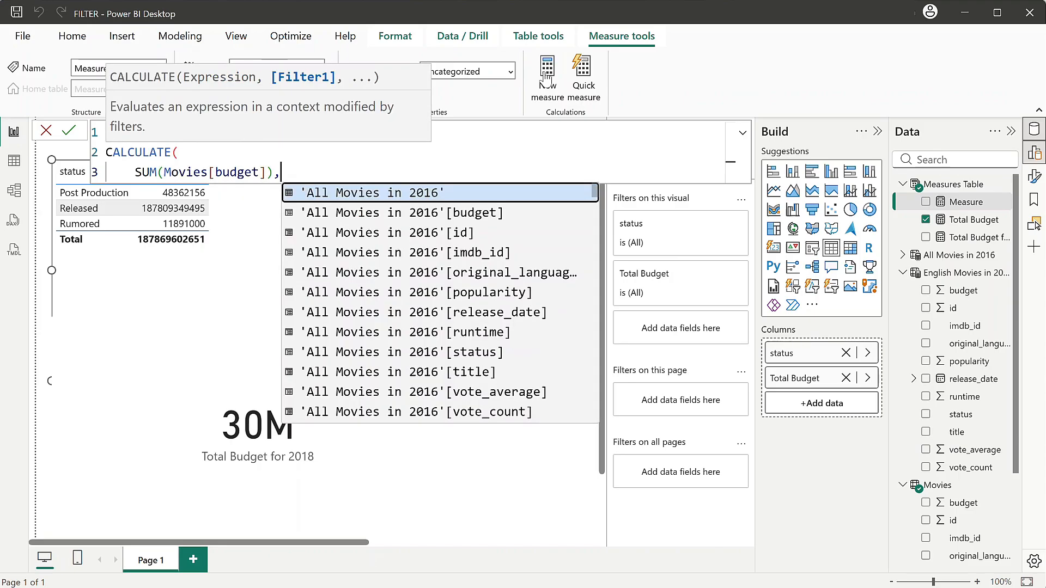
- Add a FILTER function as the CALCULATE filter argument, with ALL(Movies) as its table
{"action": "key", "text": "shift+Return"}
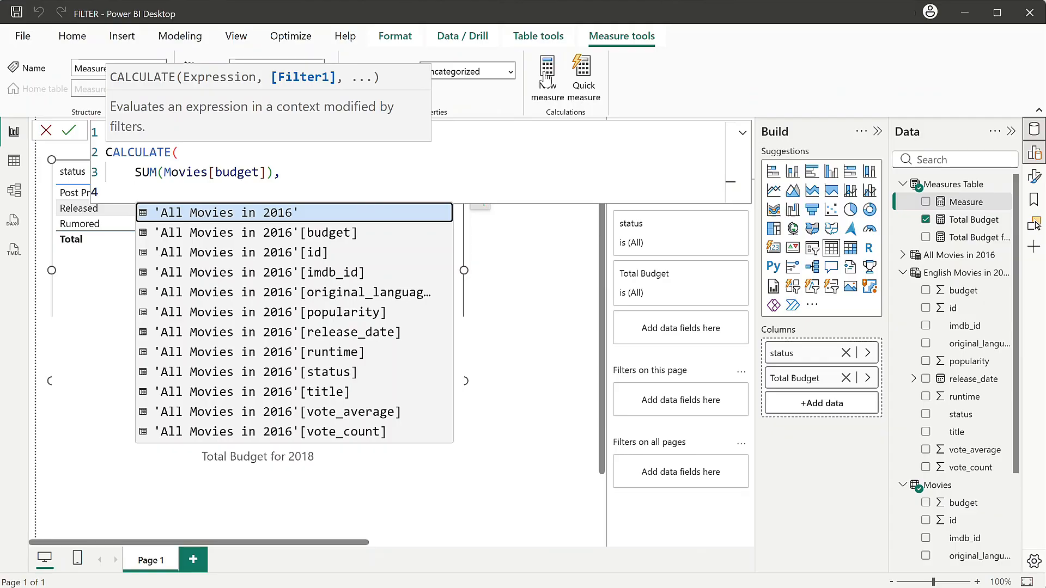
{"action": "type", "text": "fi"}
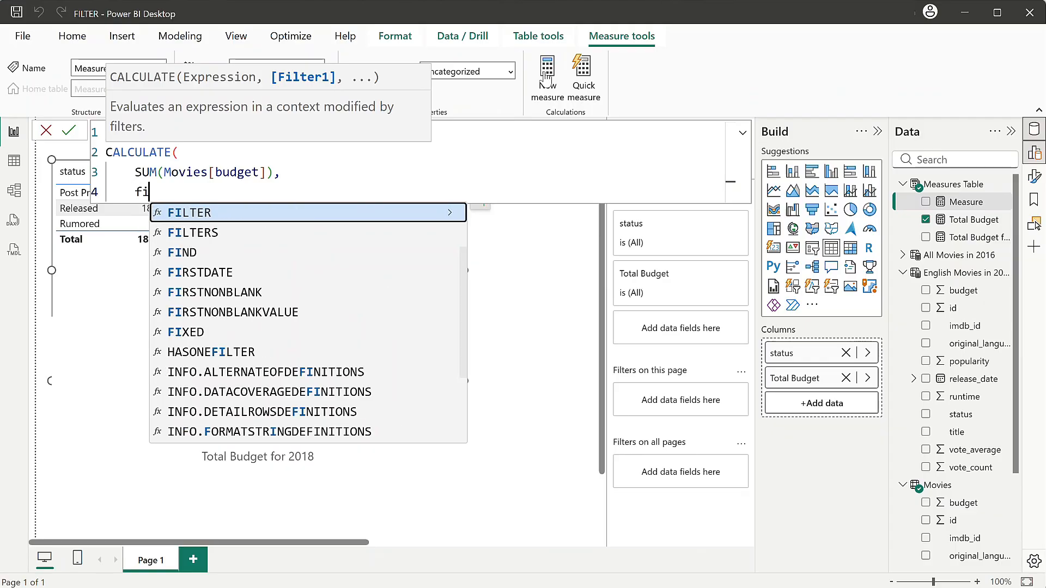
{"action": "type", "text": "lte"}
{"action": "key", "text": "Tab"}
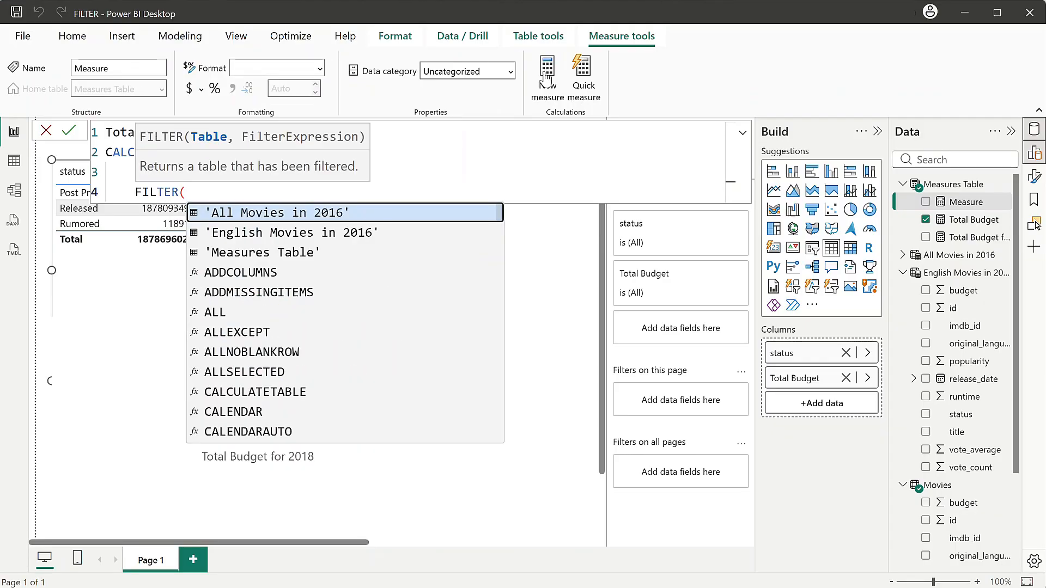
{"action": "key", "text": "shift+Return"}
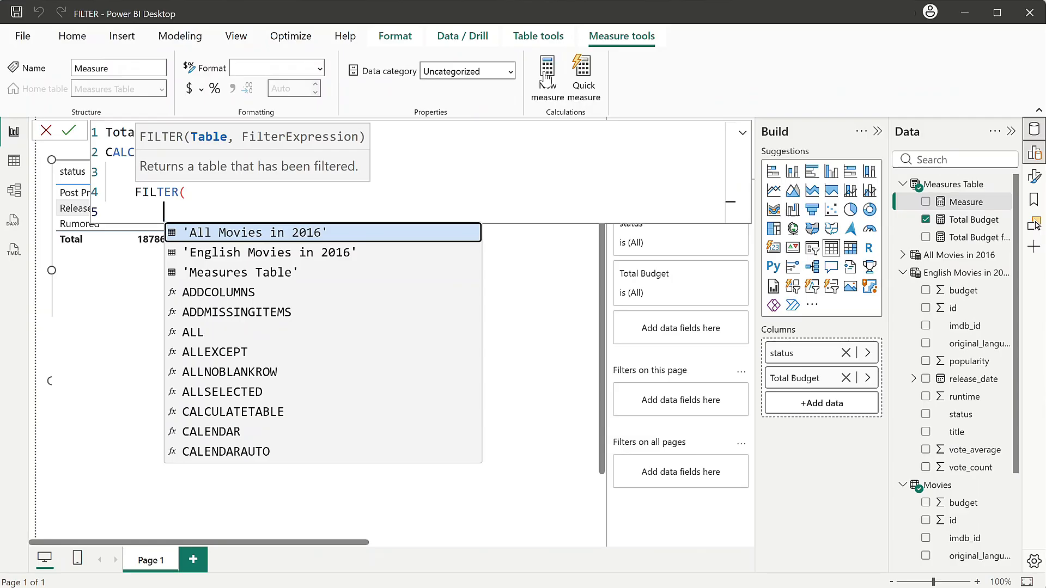
{"action": "type", "text": "A"}
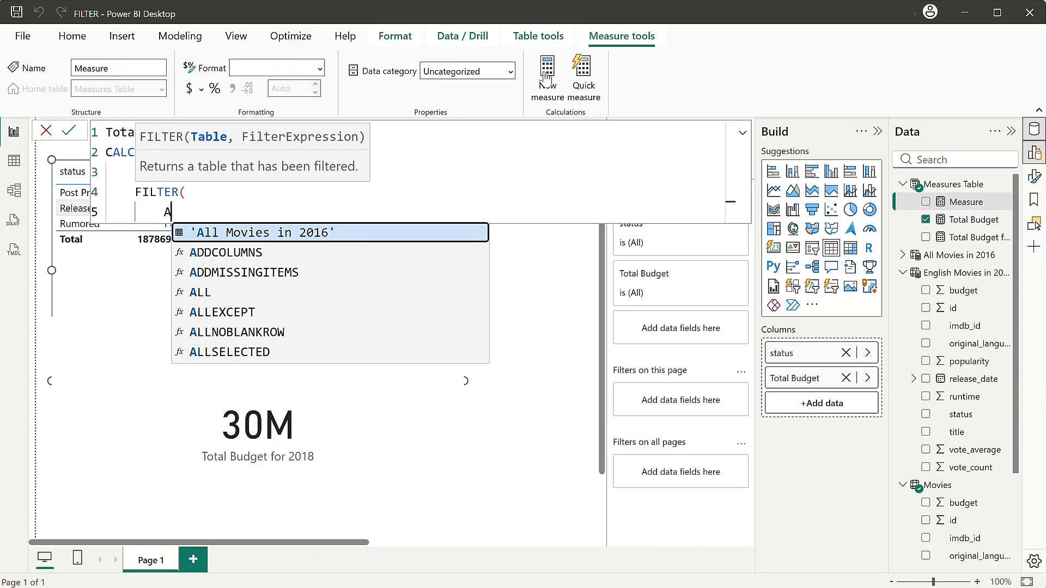
{"action": "type", "text": "LL(movie"}
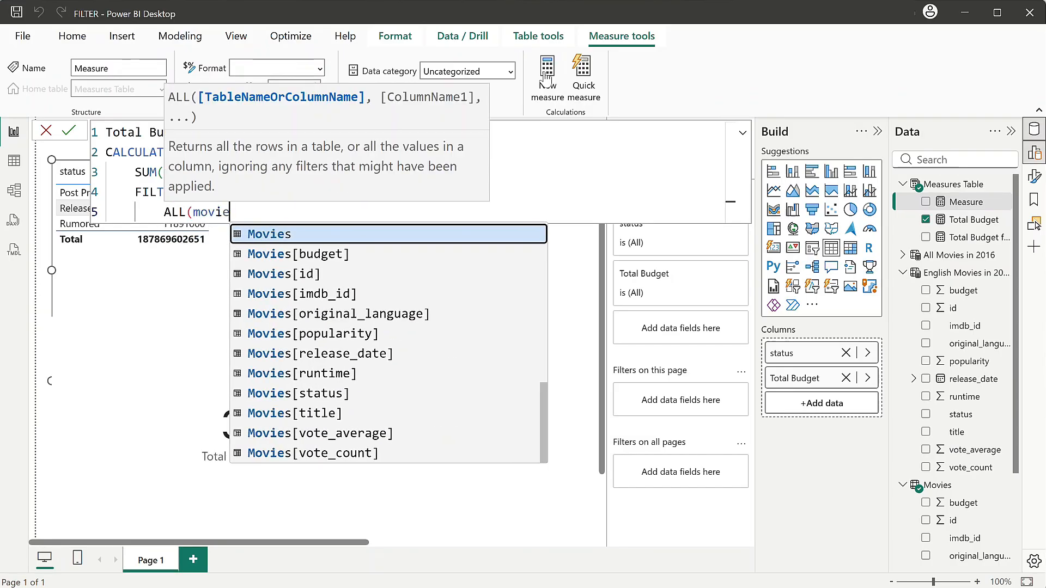
{"action": "key", "text": "Tab"}
{"action": "type", "text": ")"}
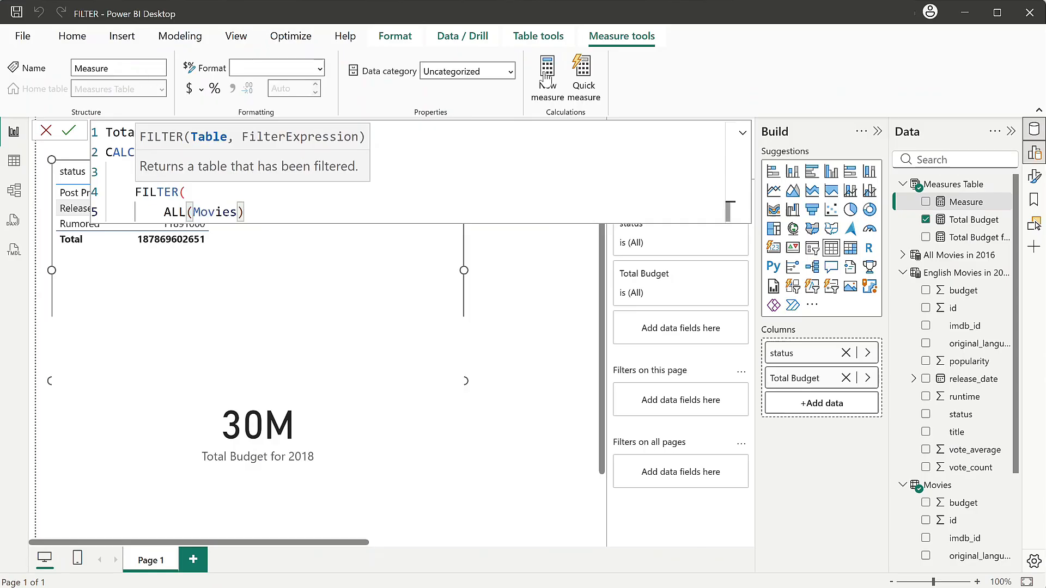
- Add Movies[status]="Released" as the filter expression of the FILTER function, on its own line below ALL(Movies)
{"action": "type", "text": ","}
{"action": "key", "text": "shift+Return"}
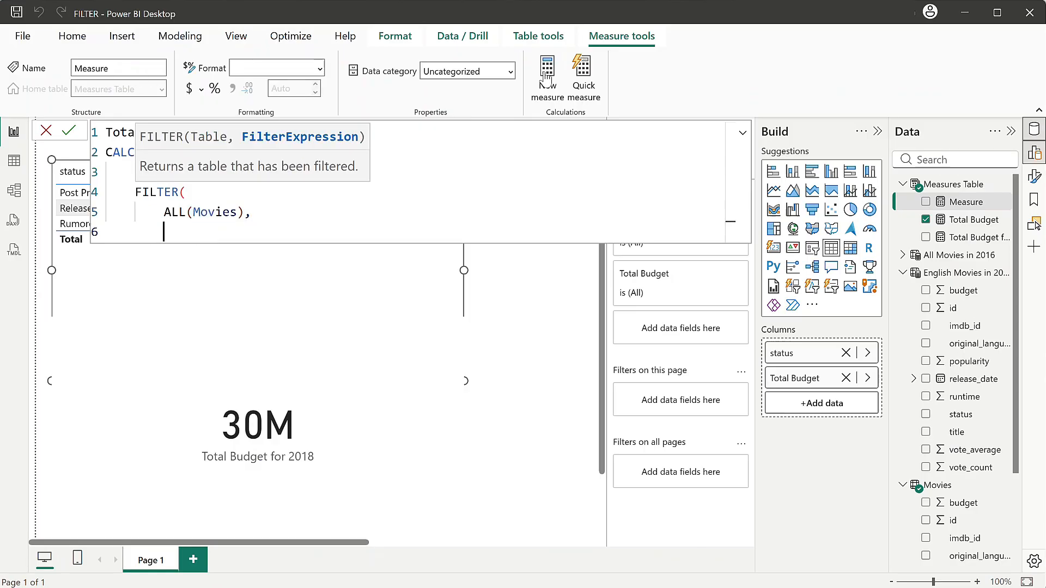
{"action": "type", "text": "stat"}
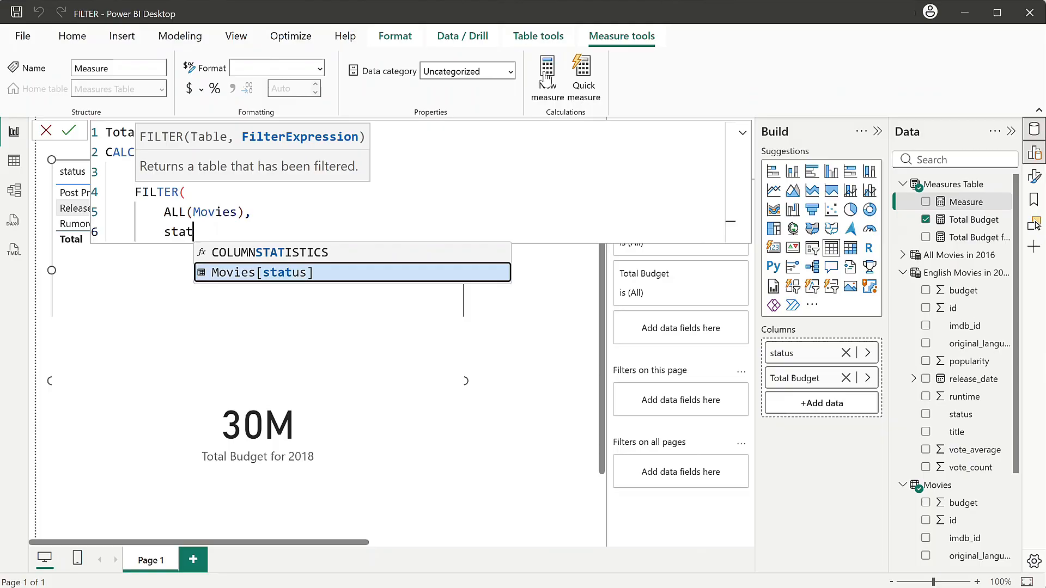
{"action": "type", "text": "us"}
{"action": "key", "text": "Tab"}
{"action": "type", "text": "="}
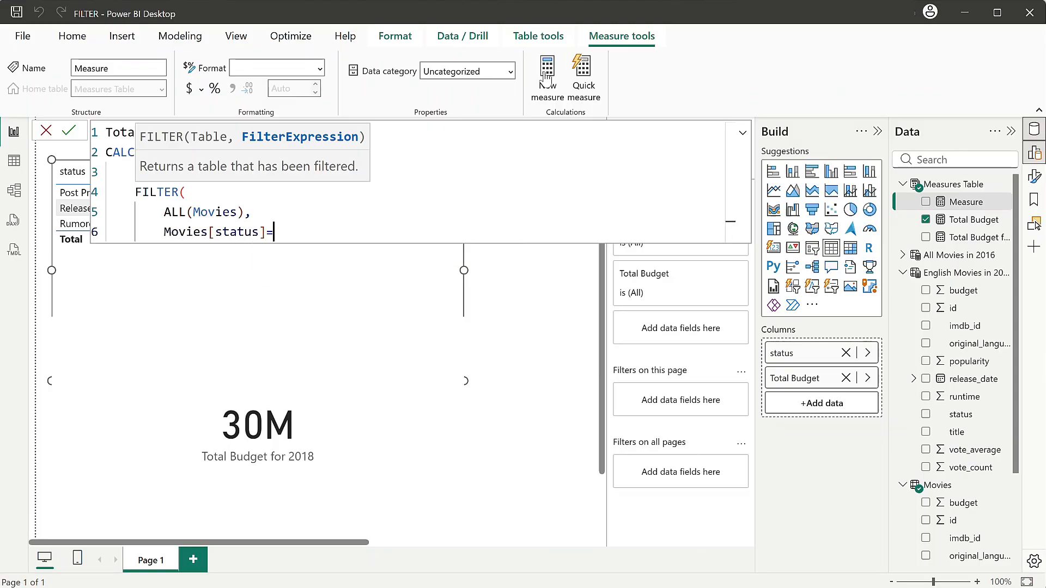
{"action": "type", "text": "\"Released\""}
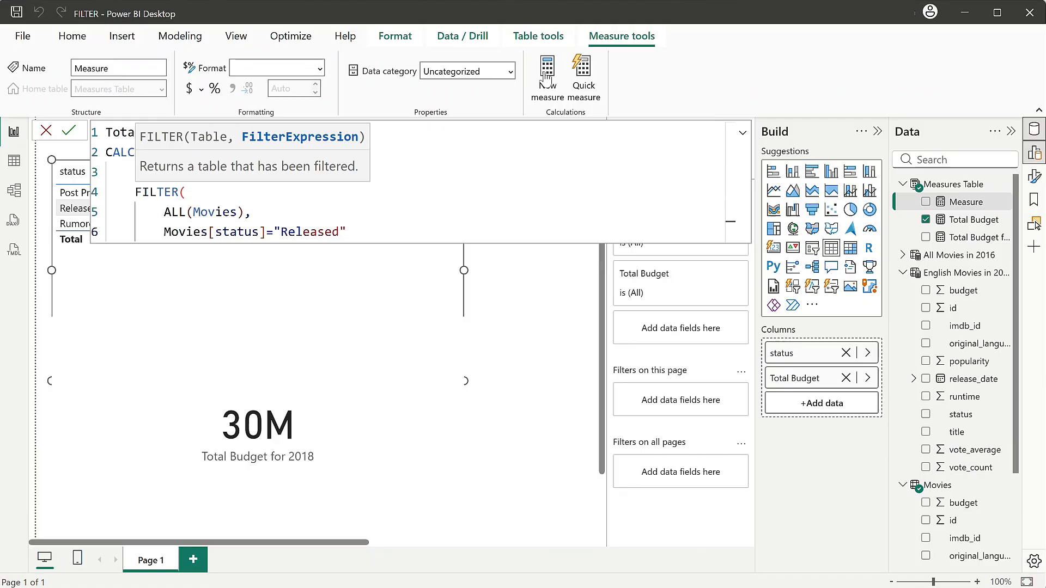
- Close the FILTER and CALCULATE functions on separate lines and commit the released-movies budget measure
{"action": "key", "text": "Return"}
{"action": "type", "text": ")"}
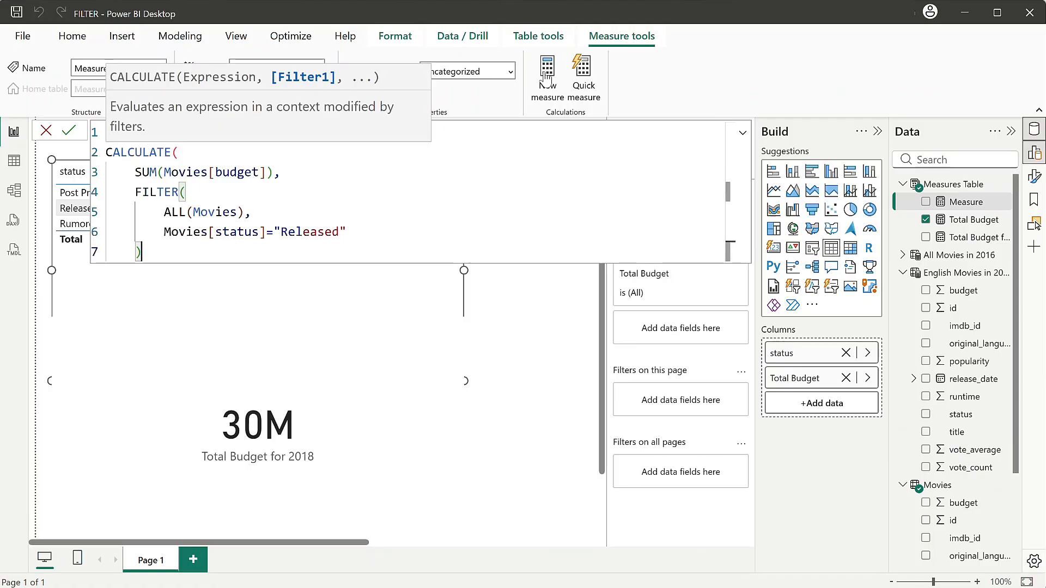
{"action": "key", "text": "Return"}
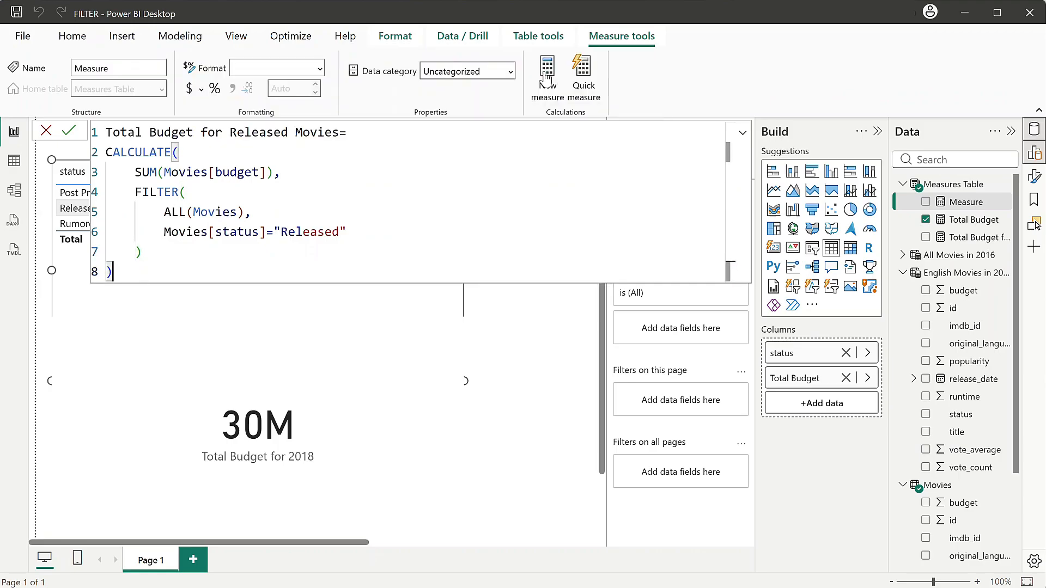
{"action": "key", "text": "Return"}
- Add the Total Budget for Released Movies measure as a column in the table visual that lists budget by status
{"action": "left_click", "coordinate": [580, 386]}
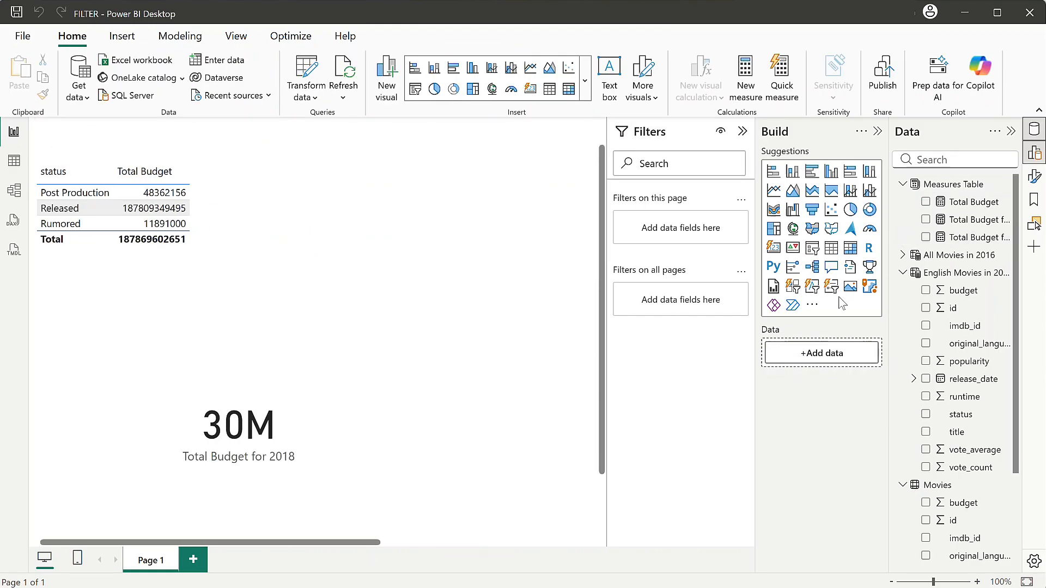
{"action": "left_click_drag", "start_coordinate": [970, 238], "coordinate": [267, 218]}
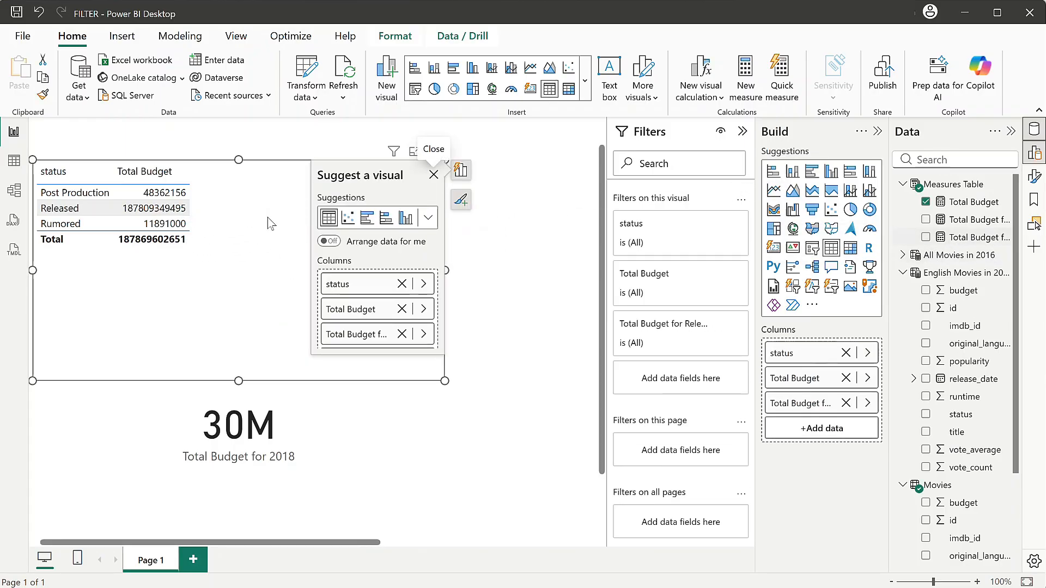
{"action": "left_click", "coordinate": [504, 255]}
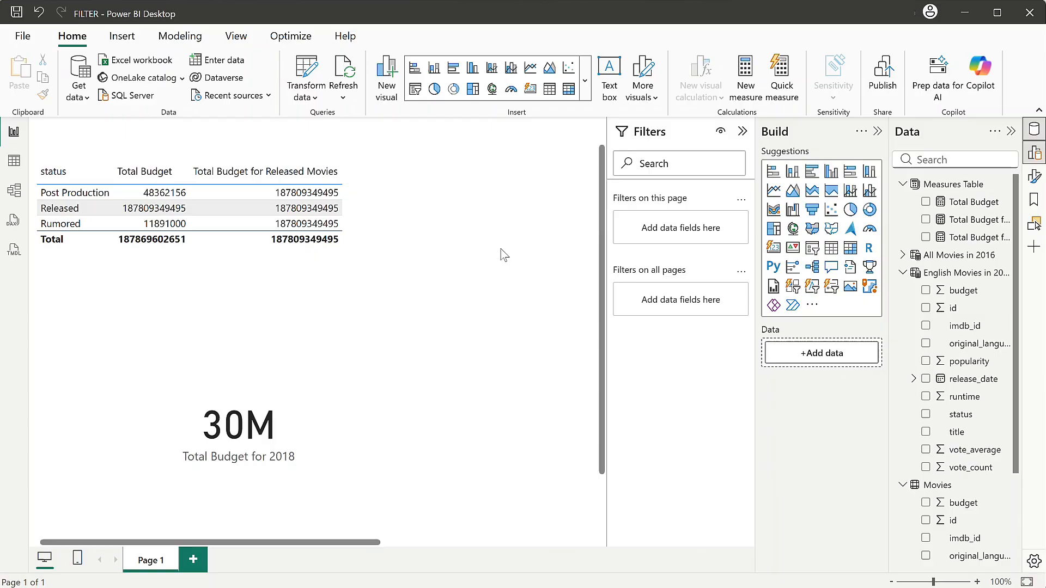